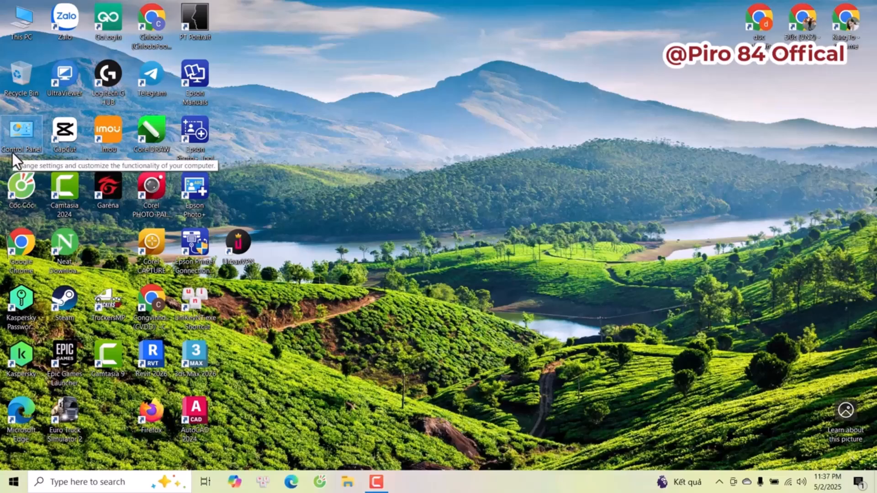
Open the Control Panel's list of installed programs that can be uninstalled.
left_click(111, 482)
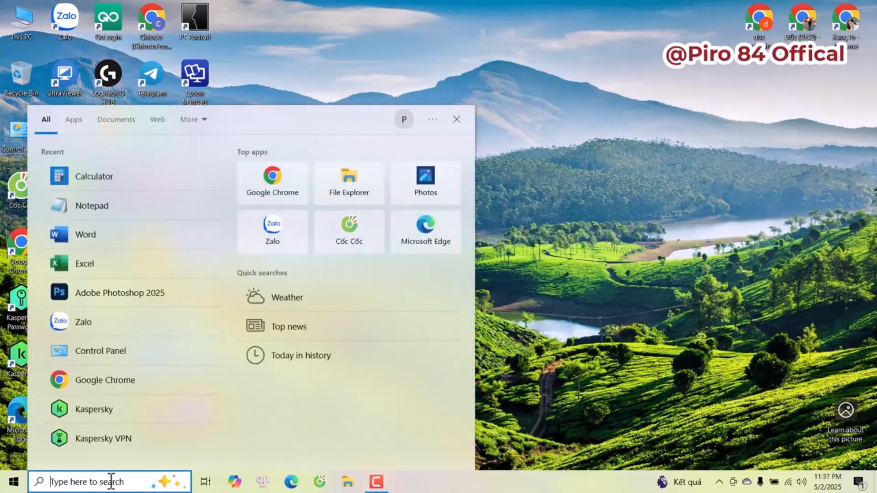
type("contr")
key("Return")
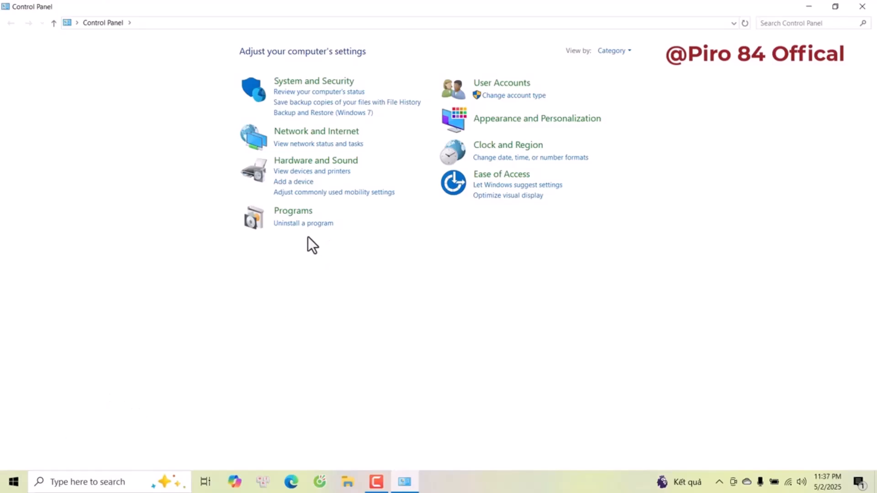
left_click(282, 223)
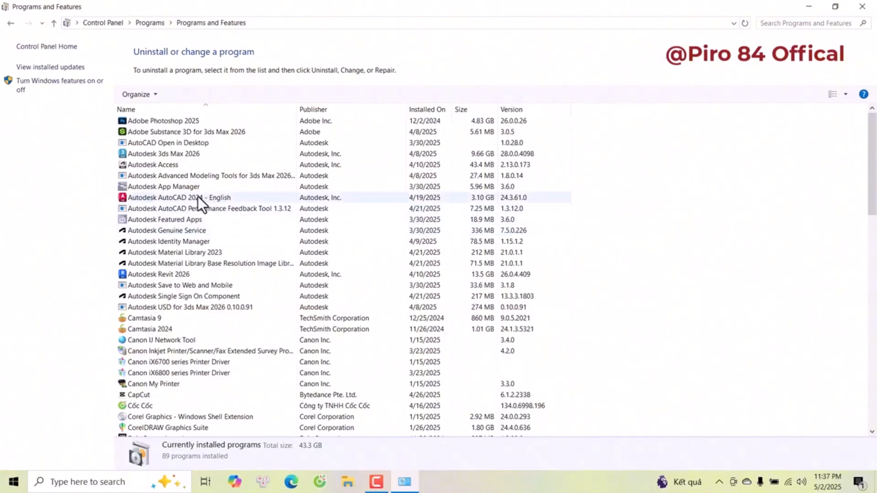
Uninstall Autodesk AutoCAD 2024 - English from the installed programs.
left_click(143, 199)
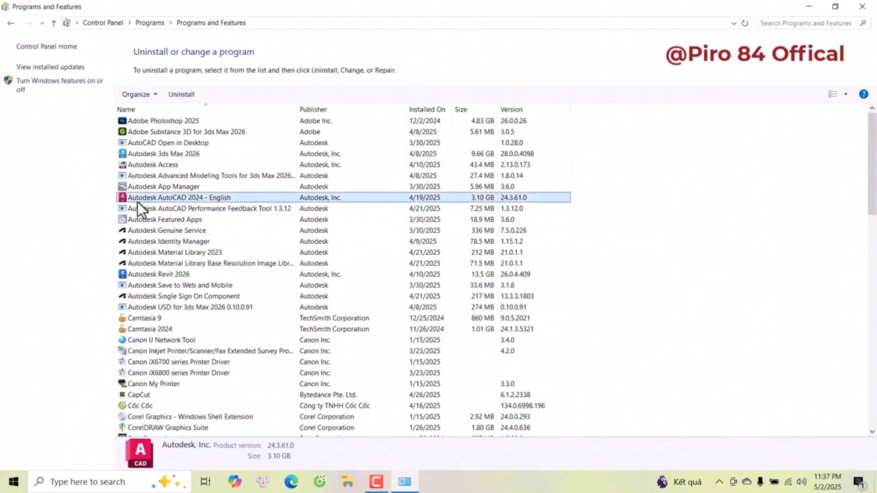
double_click(180, 200)
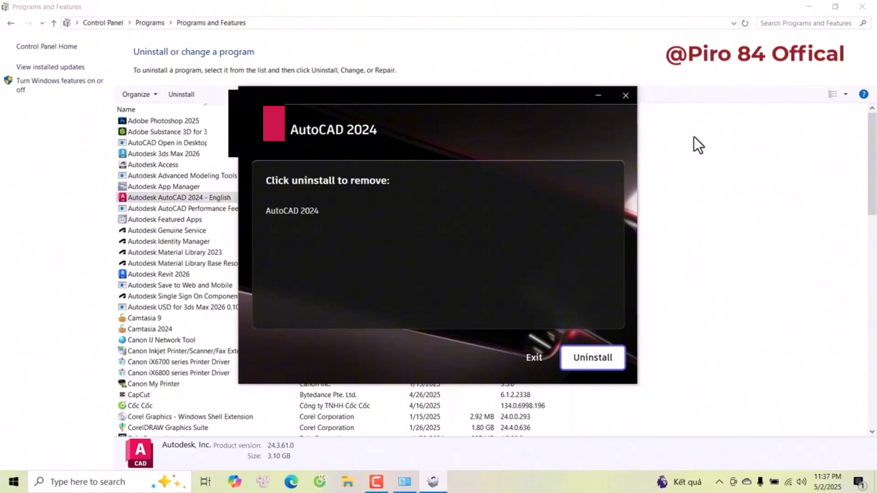
left_click(604, 361)
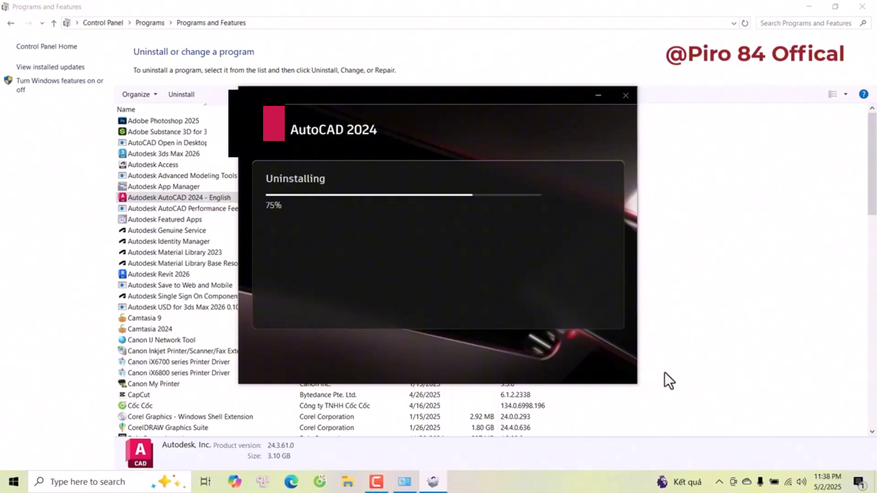
Open Task Manager and examine the performance of the memory, Disk 0 (C:) and GPU 0 during the uninstall.
right_click(555, 482)
left_click(577, 438)
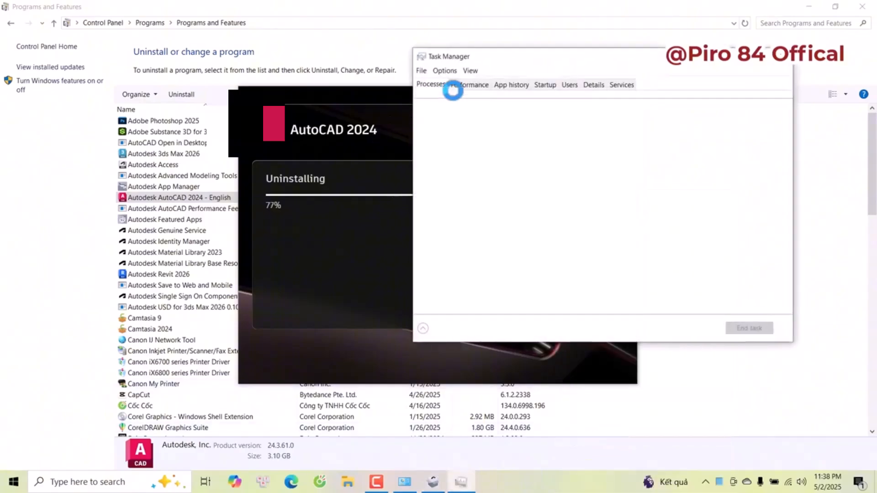
left_click(466, 86)
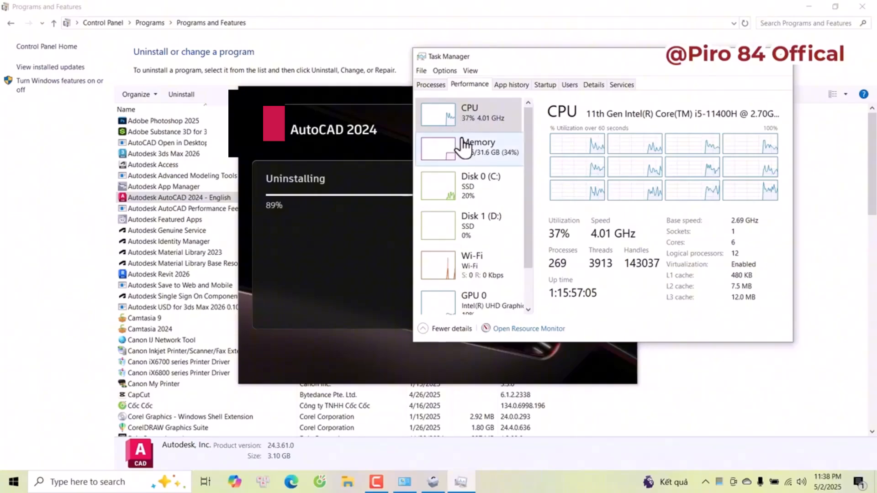
left_click(465, 149)
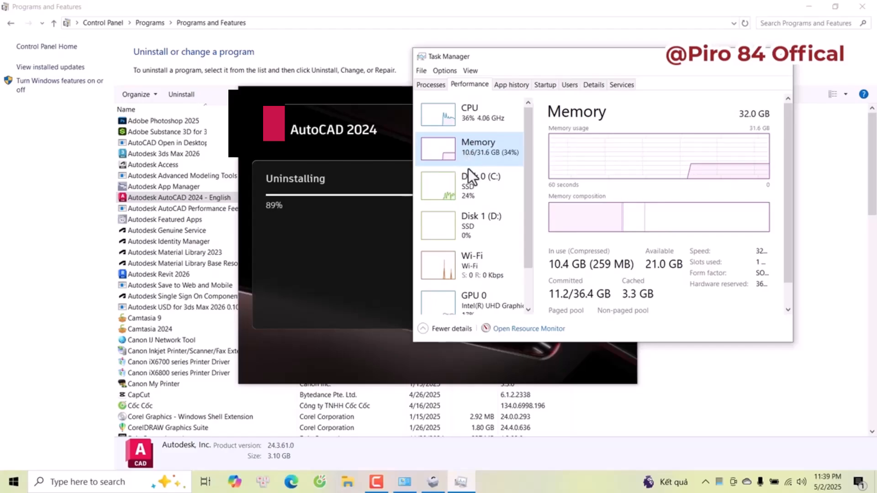
left_click(464, 192)
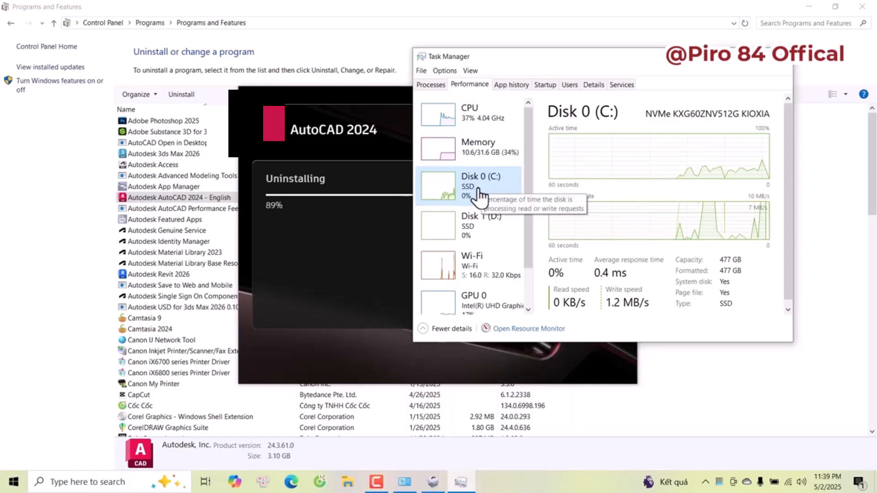
scroll(477, 196, "down", 1)
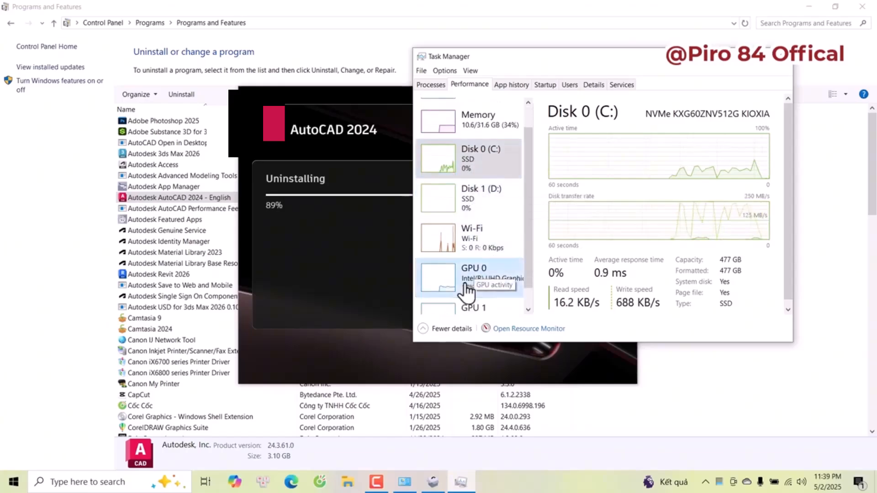
left_click(466, 285)
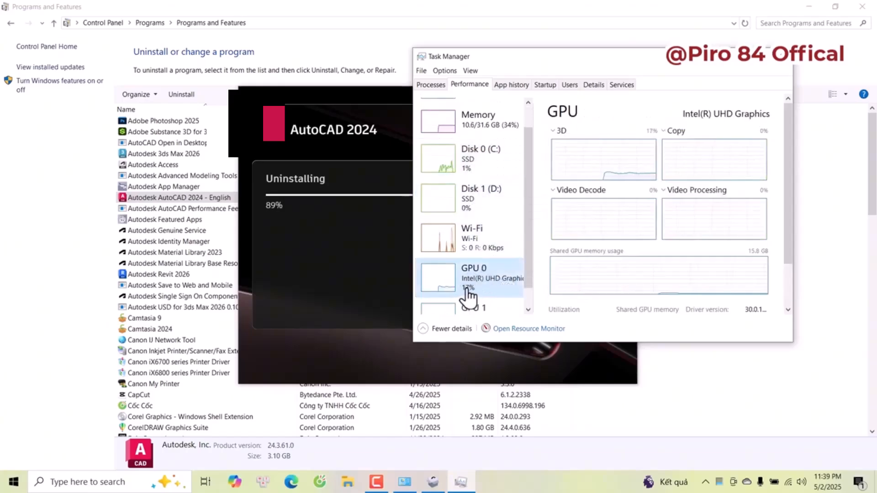
scroll(470, 286, "down", 1)
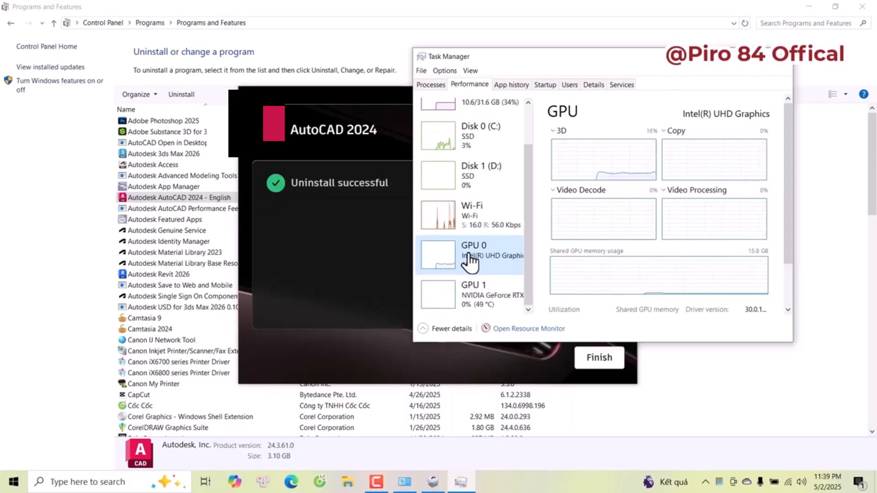
scroll(468, 256, "up", 1)
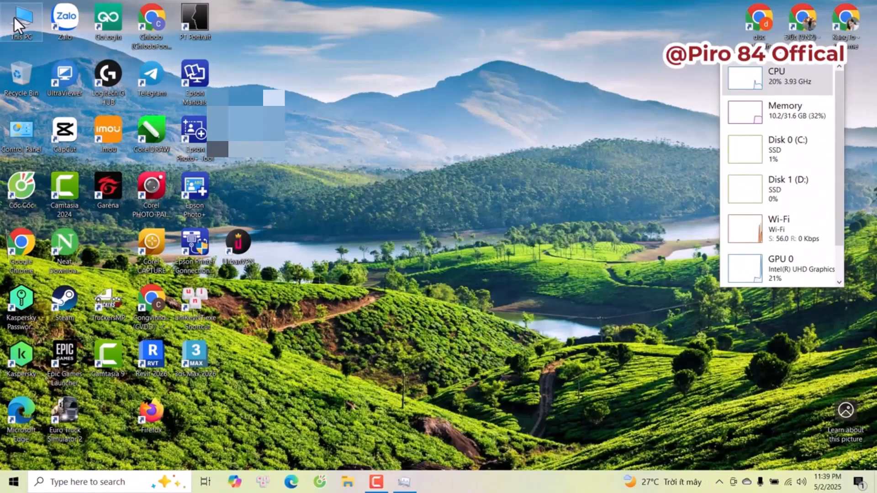
Check the Autodesk folder in Program Files on Local Disk (C:) for AutoCAD leftovers.
double_click(15, 17)
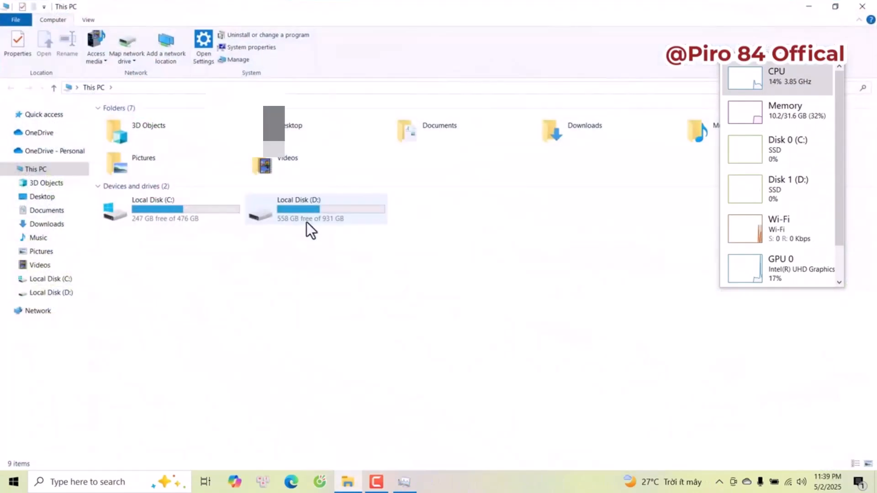
double_click(212, 222)
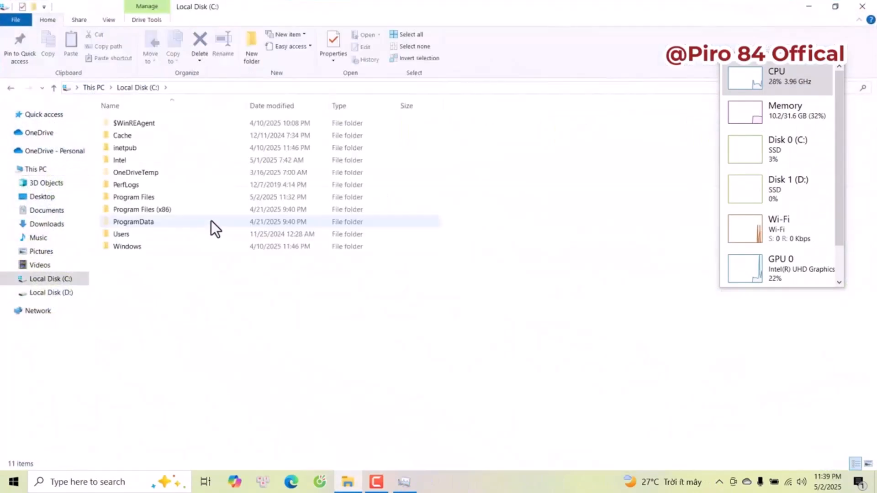
double_click(154, 201)
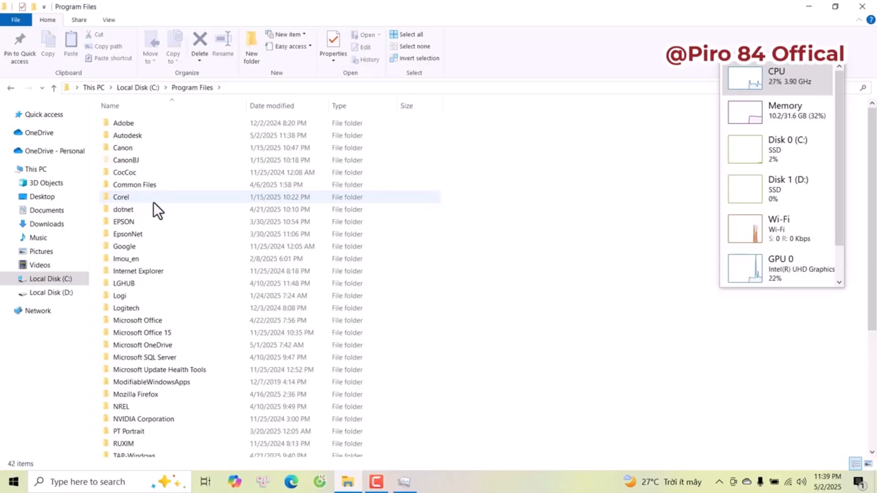
double_click(120, 138)
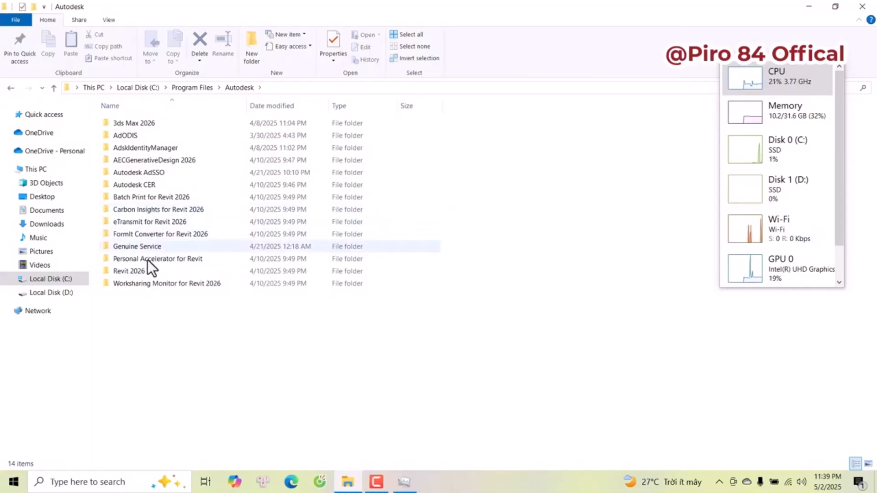
Check the Autodesk folder in Program Files (x86) for AutoCAD leftovers and return to the root of Local Disk (C:).
left_click(205, 87)
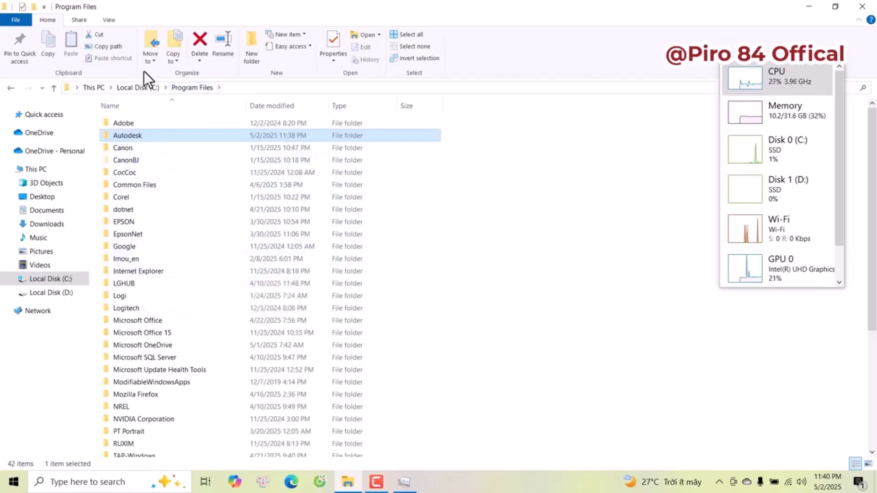
left_click(144, 85)
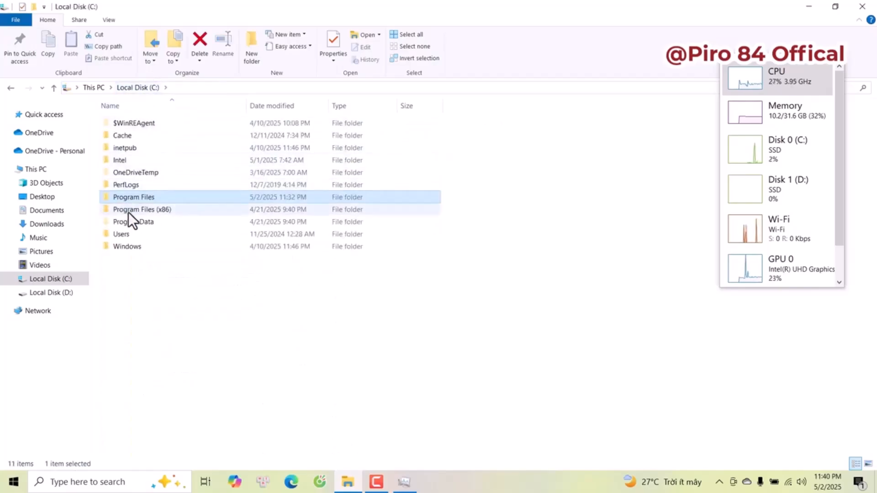
double_click(128, 212)
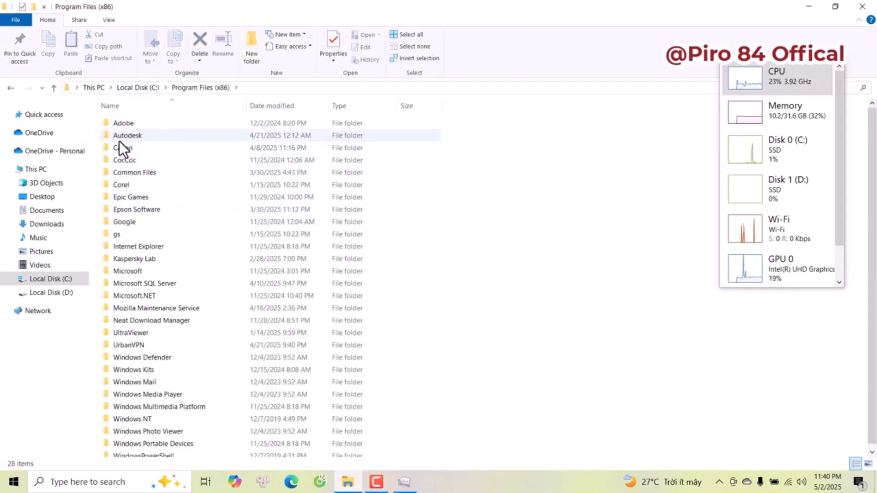
double_click(120, 139)
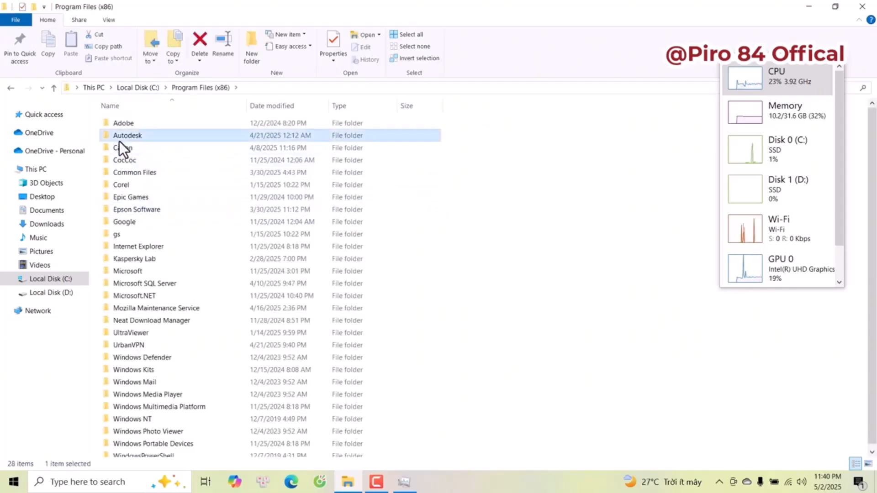
left_click(206, 88)
left_click(151, 89)
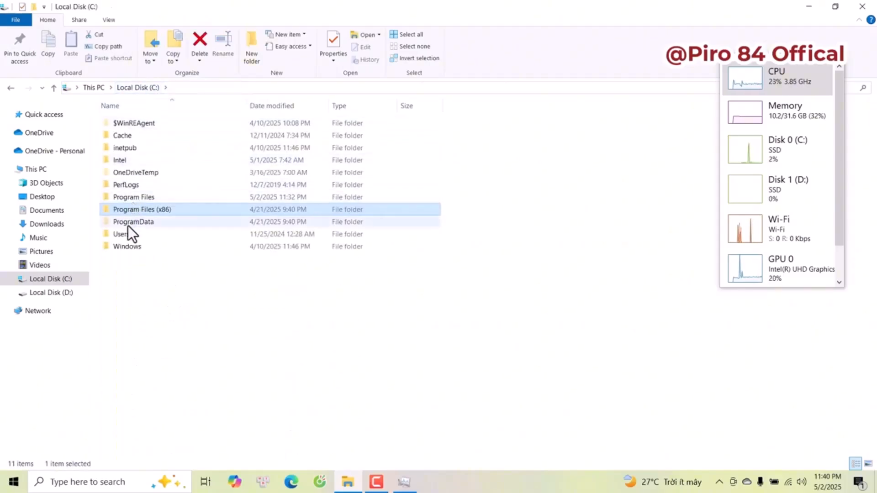
Turn the display of hidden items off and back on at the root of Local Disk (C:).
left_click(128, 226)
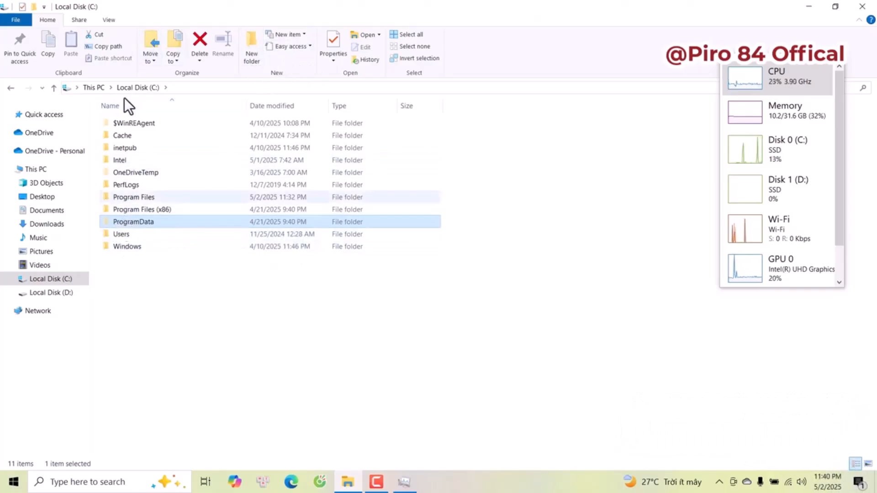
left_click(107, 19)
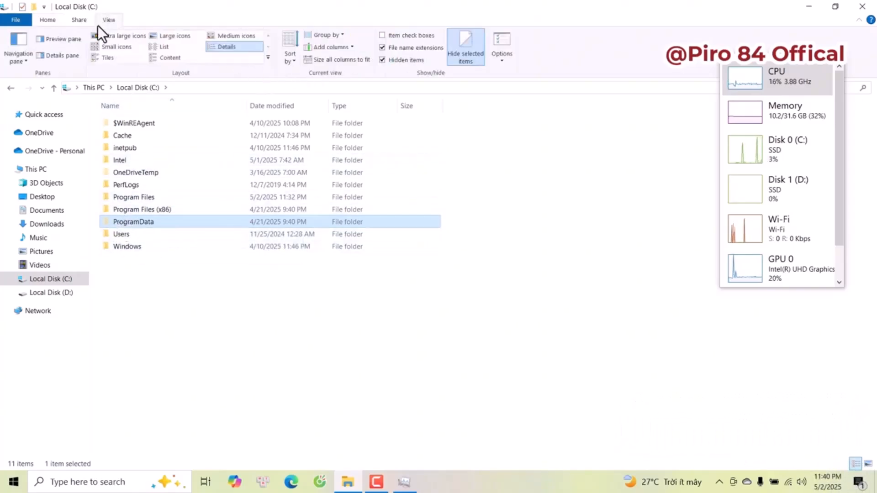
left_click(382, 60)
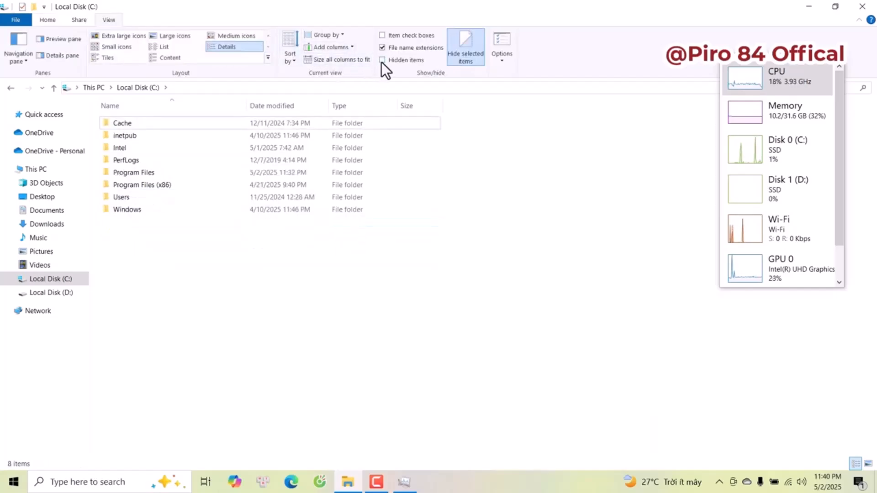
left_click(382, 60)
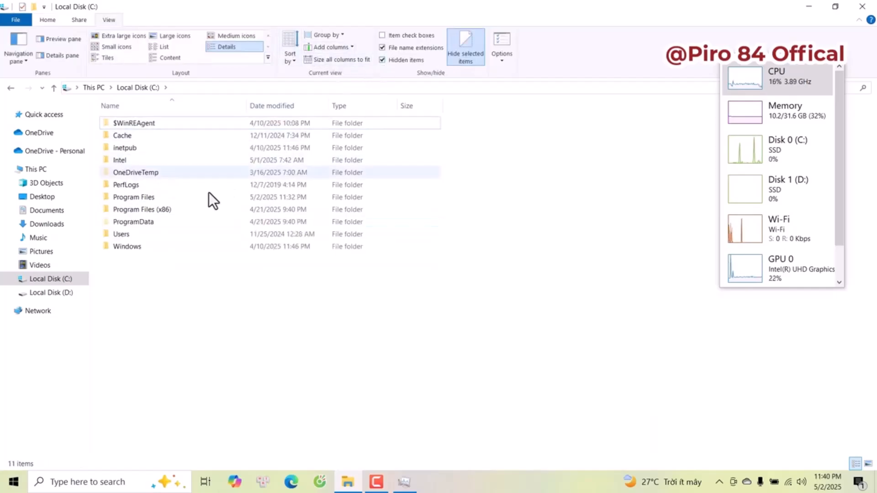
Delete ACD-2024.0.0.F-background.png and ACD-2024.0.0.F-icon.png from the Autodesk folder in ProgramData.
double_click(148, 223)
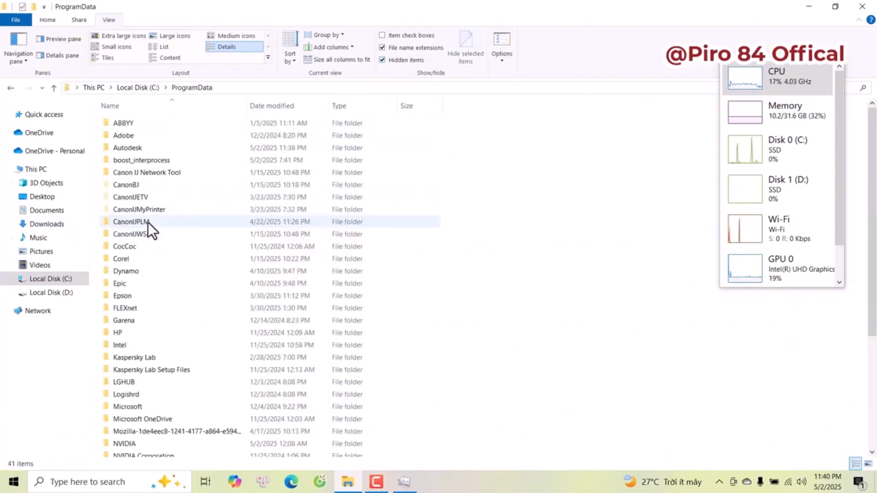
double_click(126, 153)
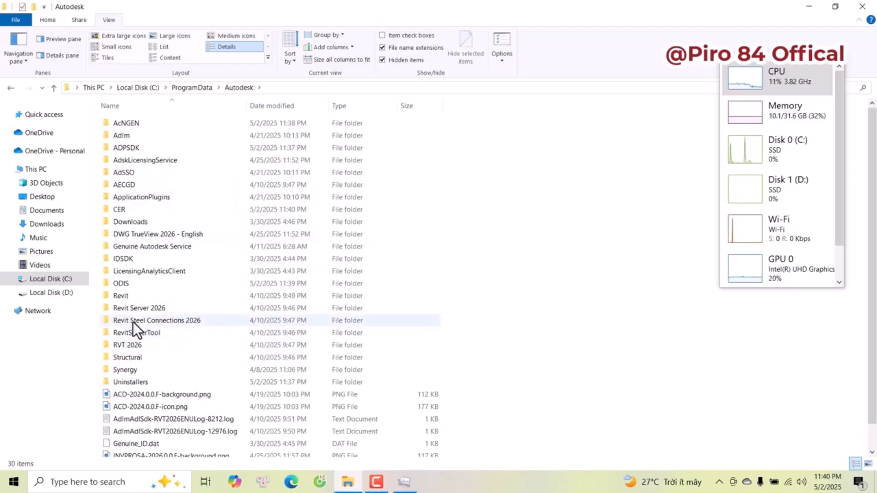
scroll(134, 327, "down", 1)
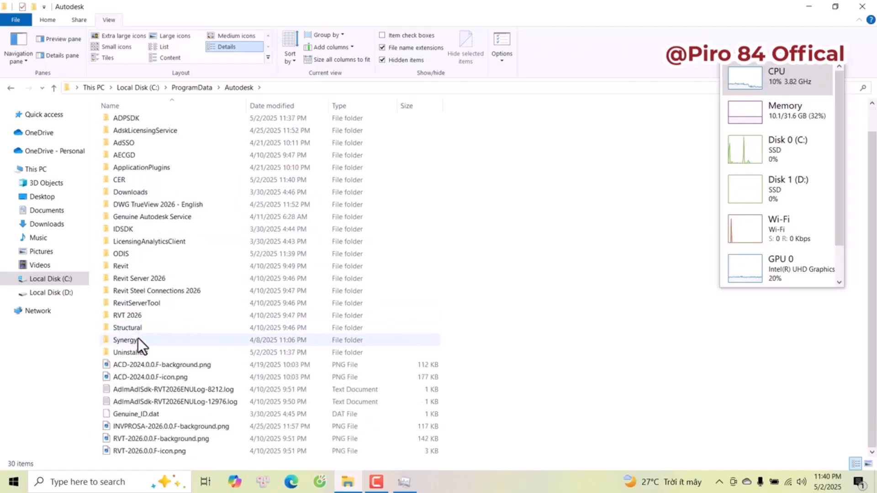
left_click(135, 367)
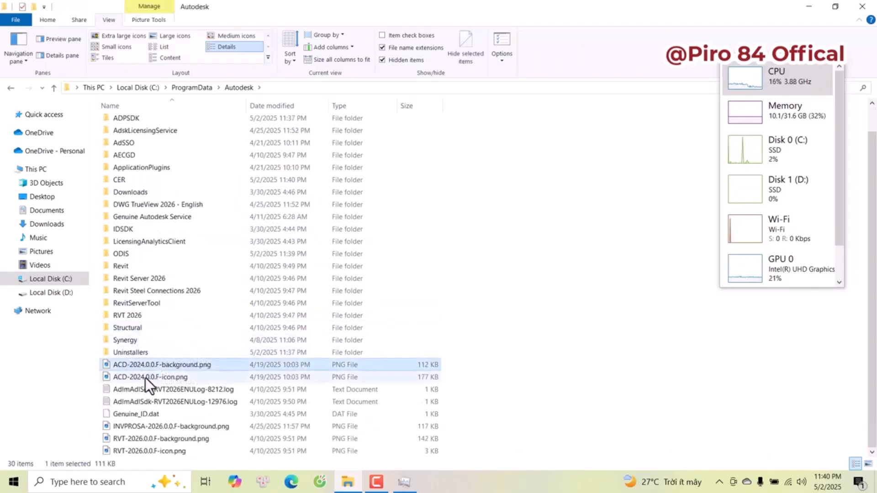
left_click(144, 382, "shift")
key("Delete")
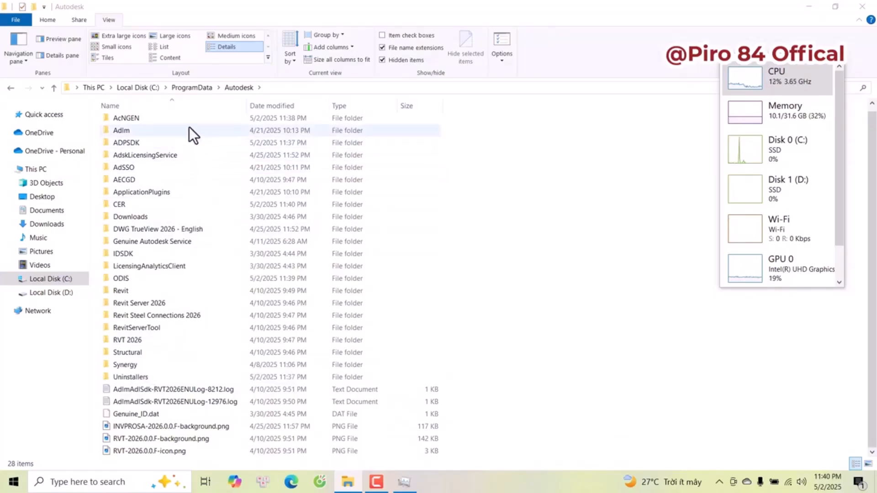
Go back from the Autodesk folder through ProgramData to the root of Local Disk (C:).
left_click(207, 85)
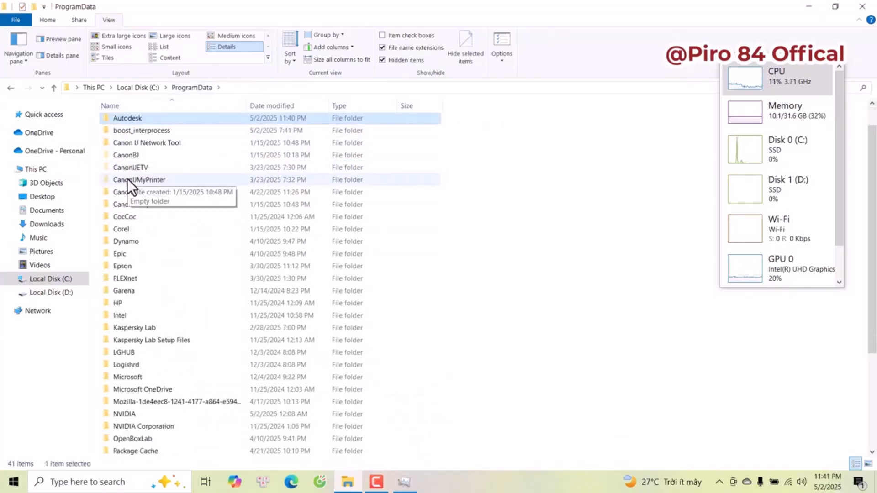
scroll(127, 179, "up", 1)
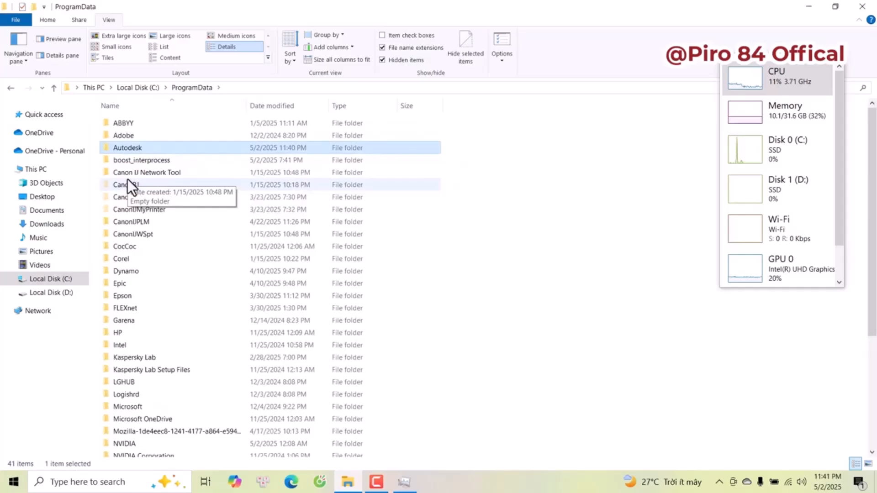
left_click(149, 89)
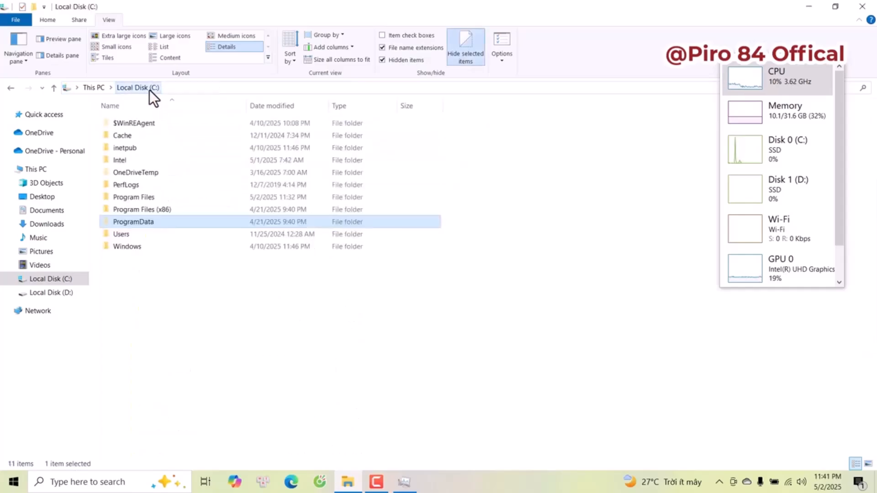
Delete the AutoCAD 2024 folder from the user profile's AppData\Local\Autodesk folder under Users.
double_click(125, 234)
double_click(134, 135)
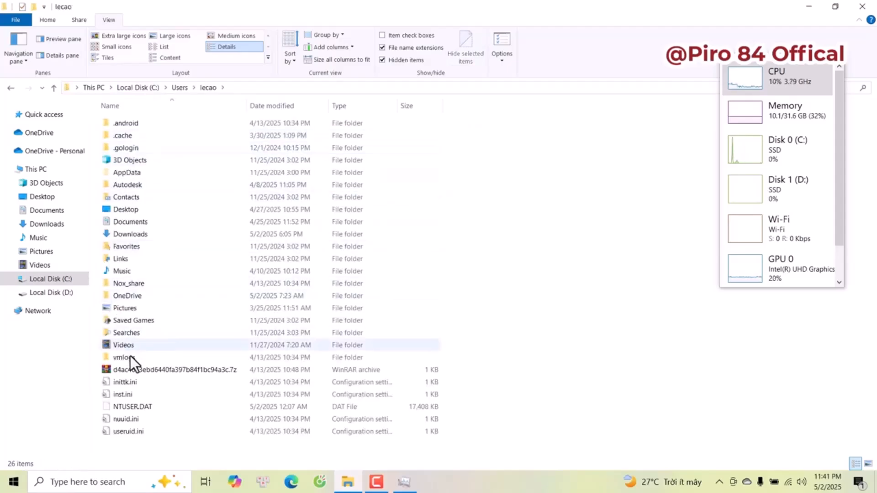
double_click(144, 175)
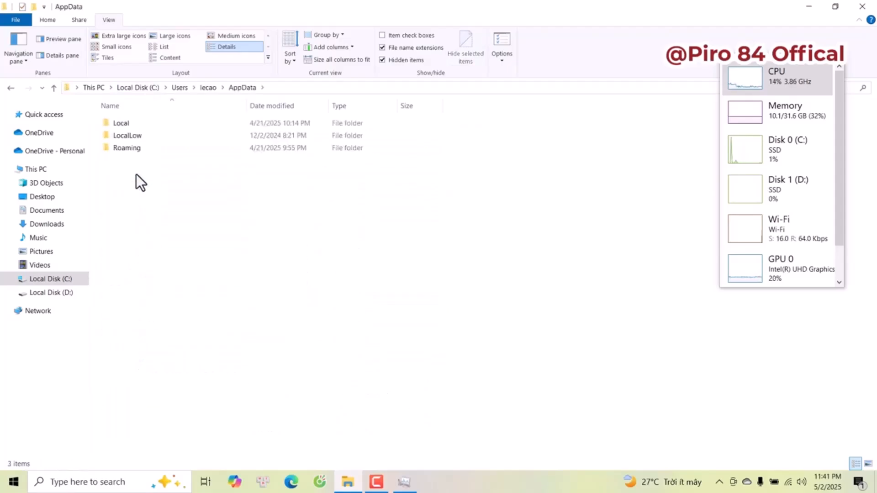
double_click(123, 126)
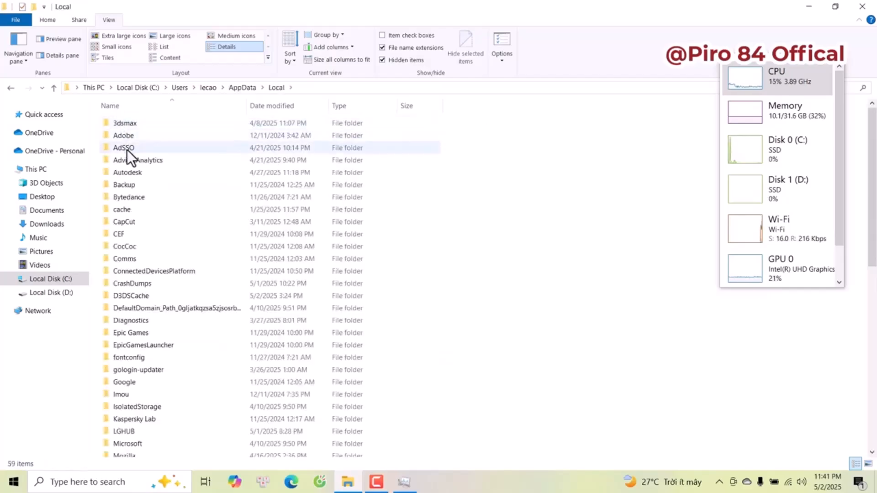
left_click(128, 176)
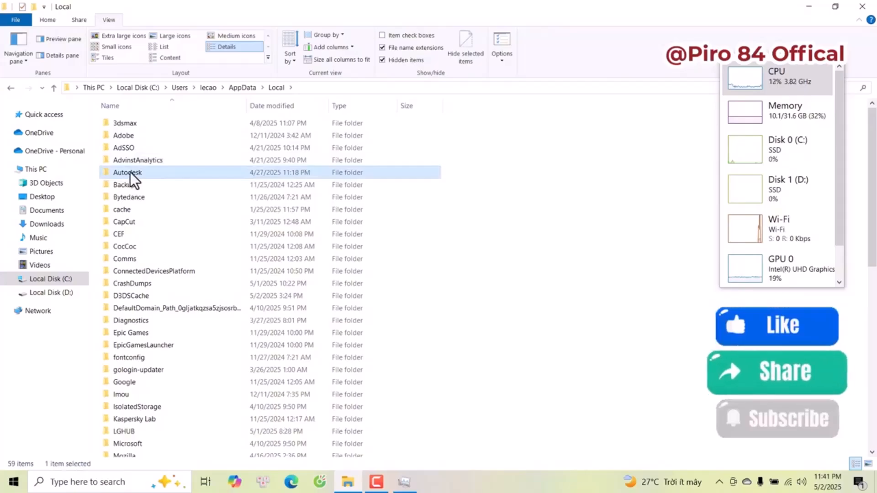
double_click(119, 172)
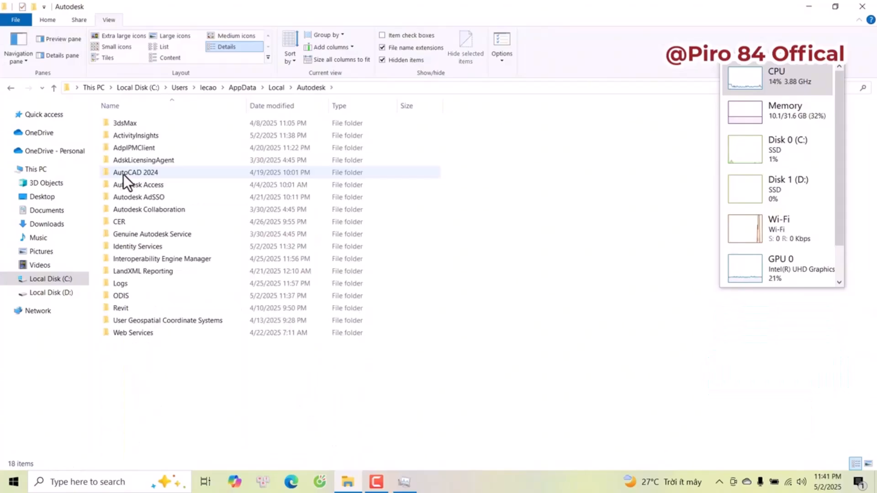
left_click(116, 176)
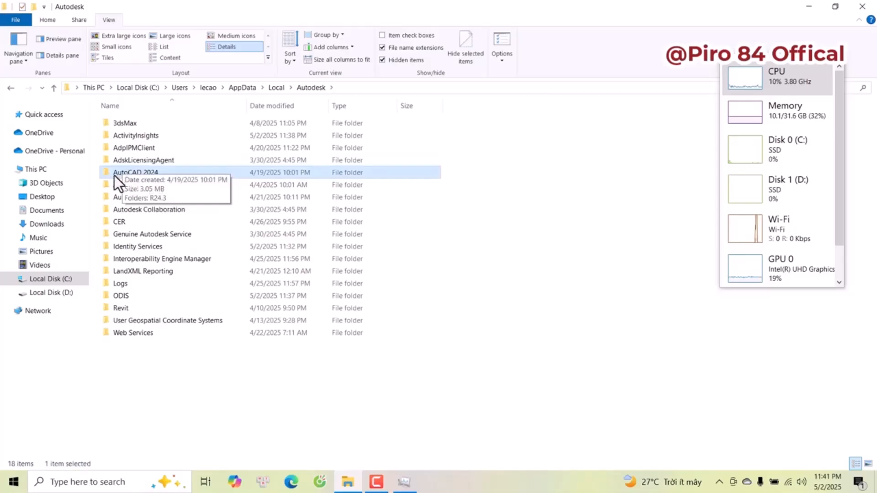
right_click(115, 175)
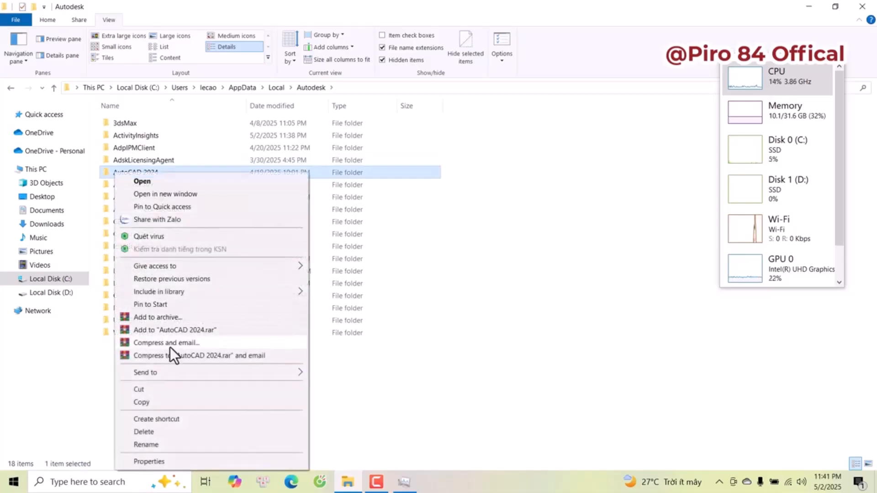
left_click(153, 432)
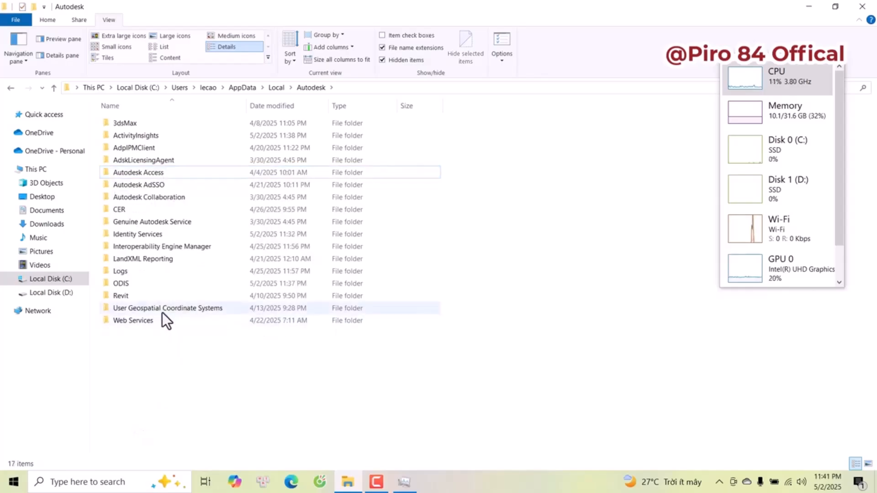
Recheck the Autodesk folder in Local, look through LocalLow for AutoCAD leftovers, and return to AppData.
left_click(376, 482)
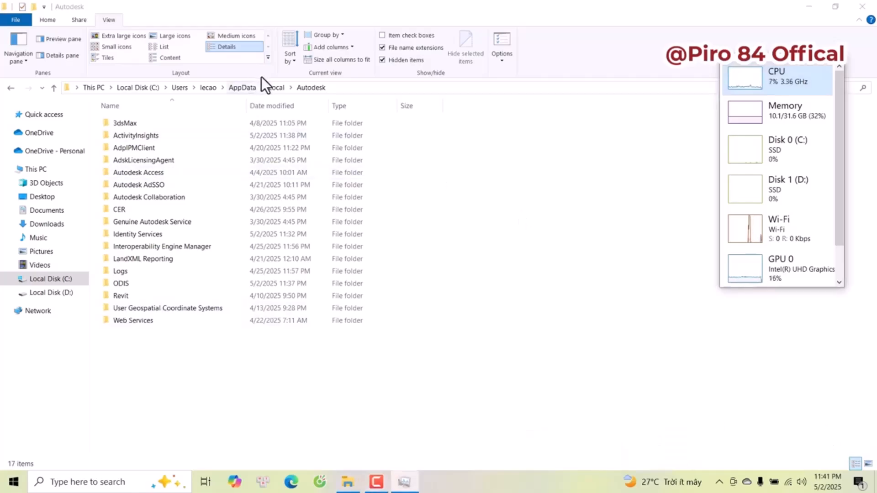
left_click(271, 85)
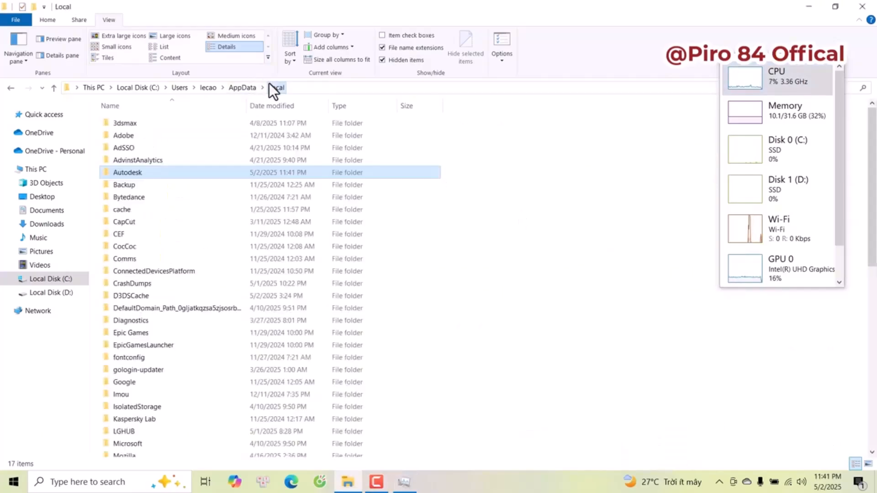
double_click(146, 170)
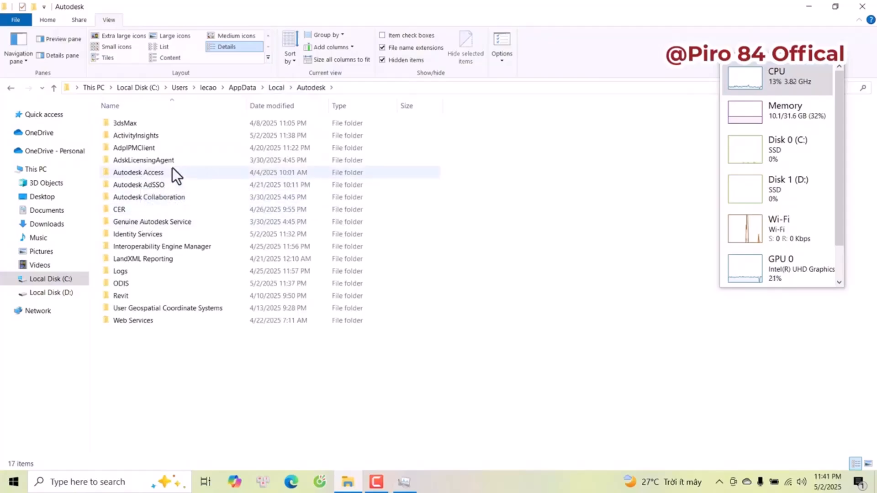
left_click(275, 87)
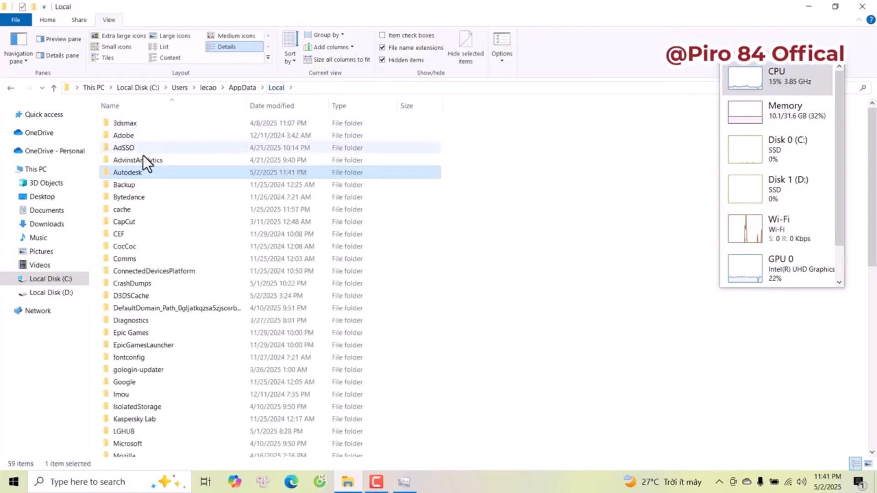
left_click(237, 88)
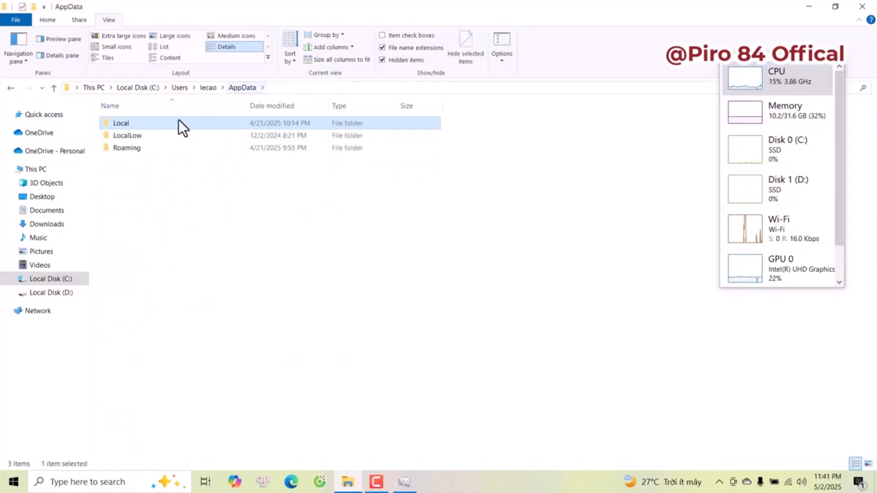
double_click(133, 138)
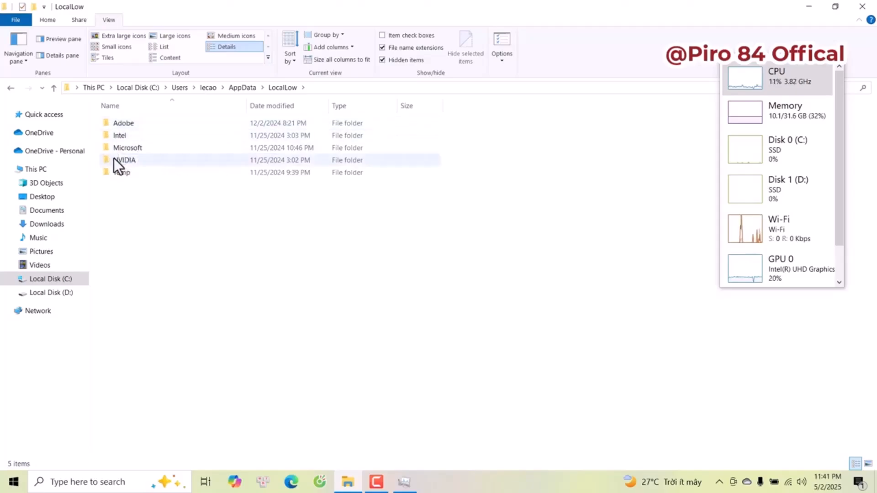
left_click(237, 89)
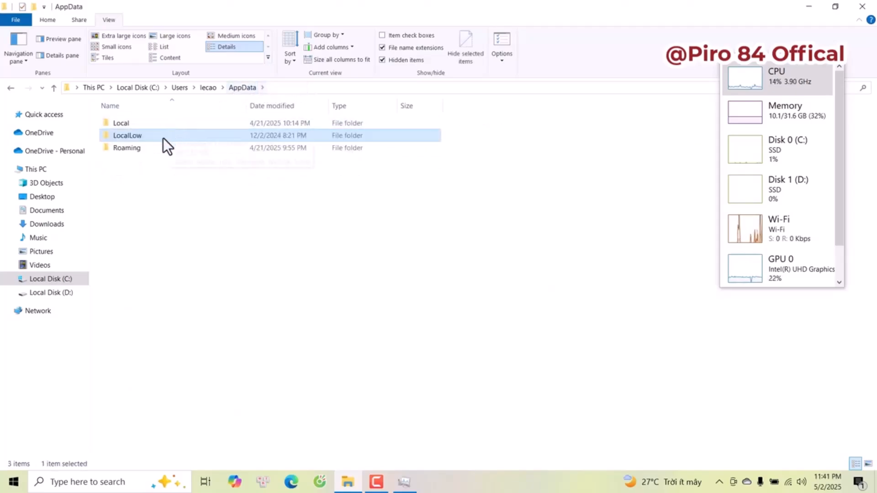
Delete the AutoCAD 2024 folder from the Autodesk folder in AppData\Roaming.
left_click(129, 148)
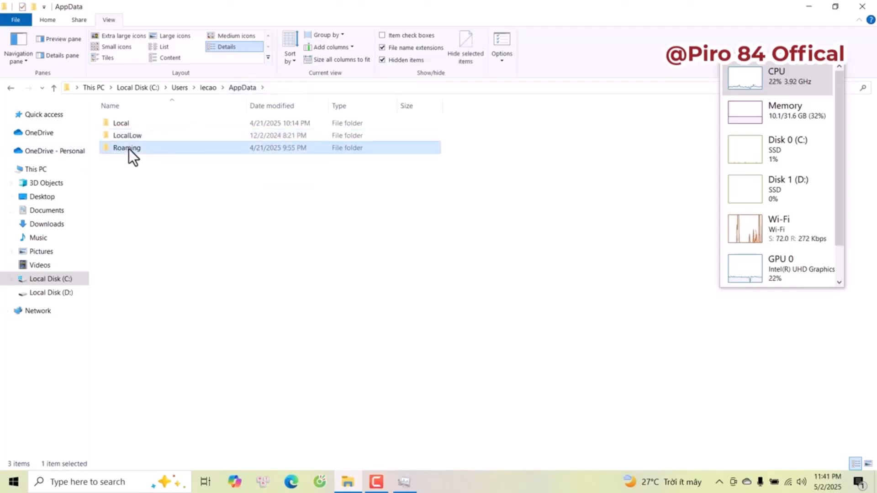
double_click(129, 148)
left_click(130, 136)
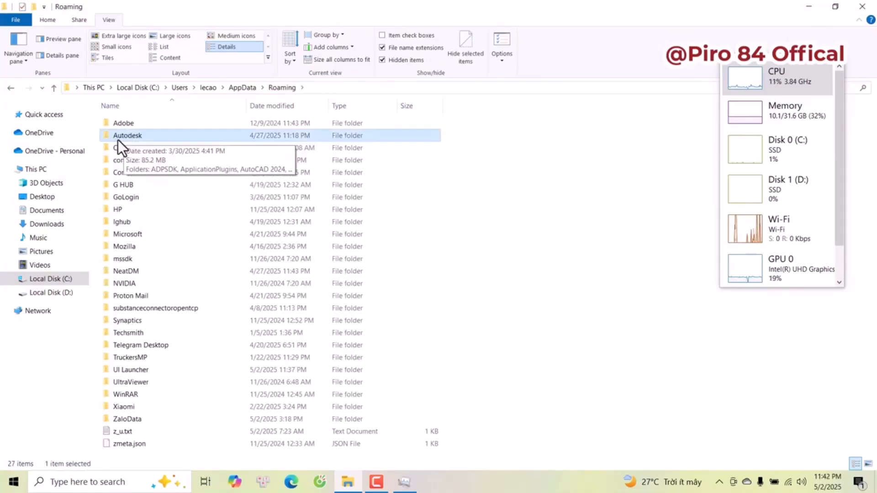
double_click(118, 140)
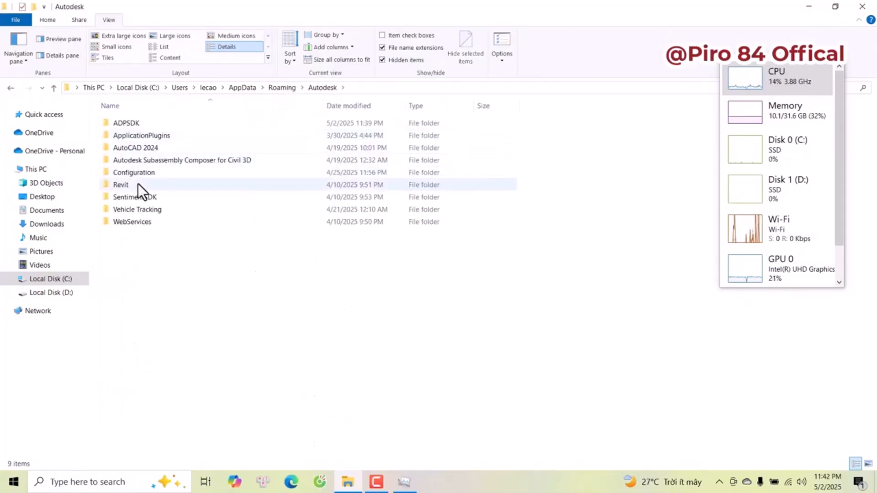
left_click(122, 150)
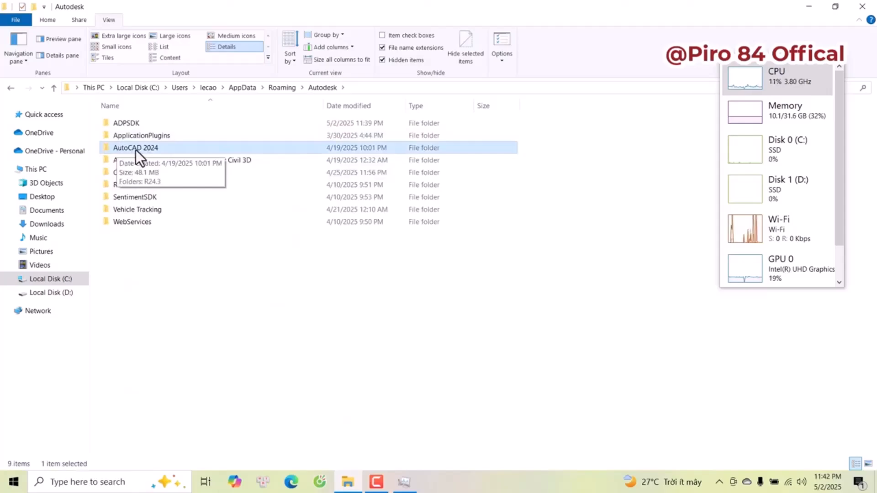
right_click(135, 150)
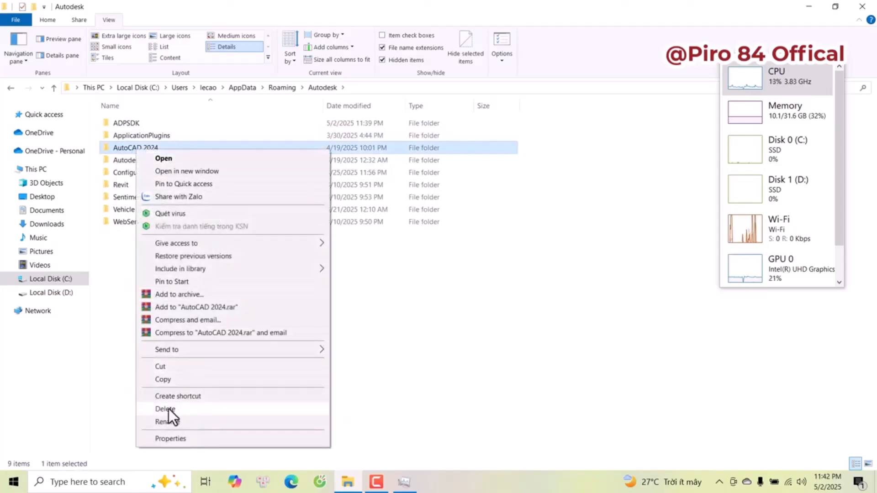
left_click(169, 409)
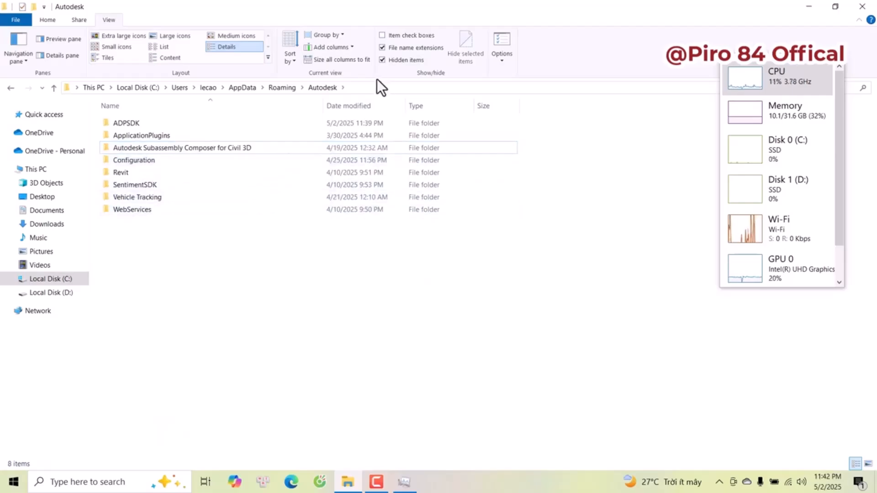
Go back from the Roaming Autodesk folder through AppData and Users to the root of Local Disk (C:).
left_click(282, 88)
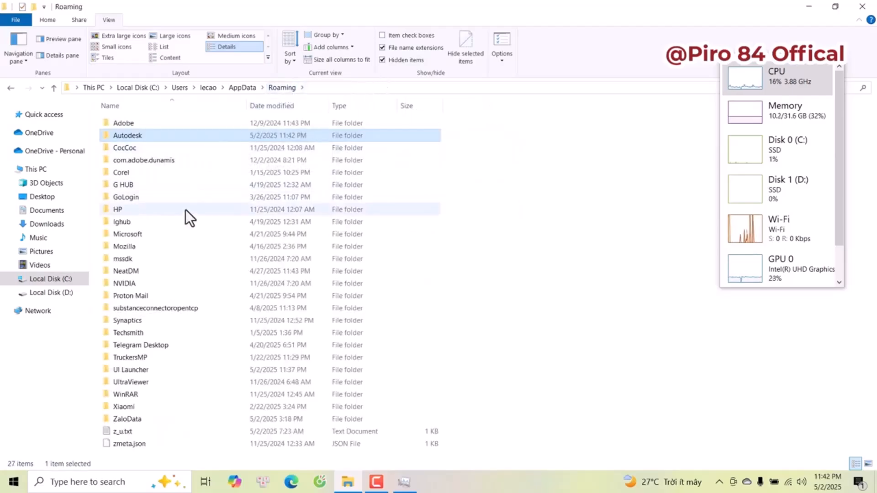
left_click(229, 89)
left_click(223, 87)
left_click(221, 89)
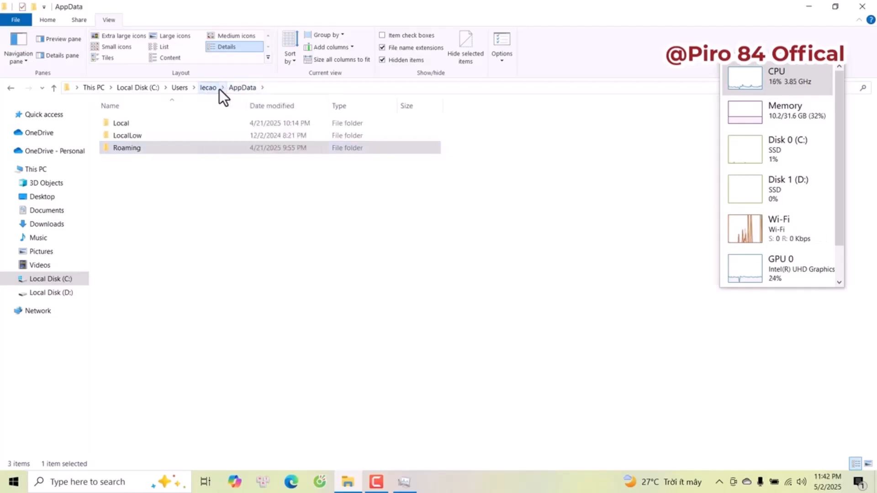
left_click(180, 88)
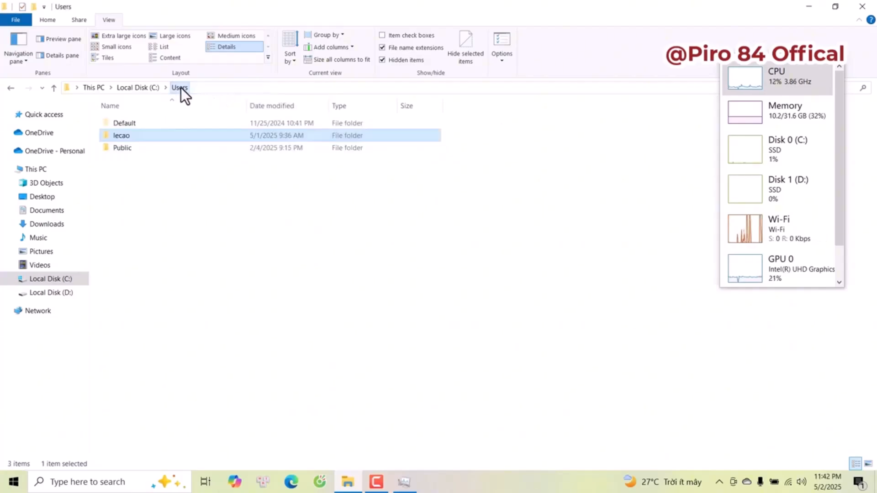
left_click(144, 88)
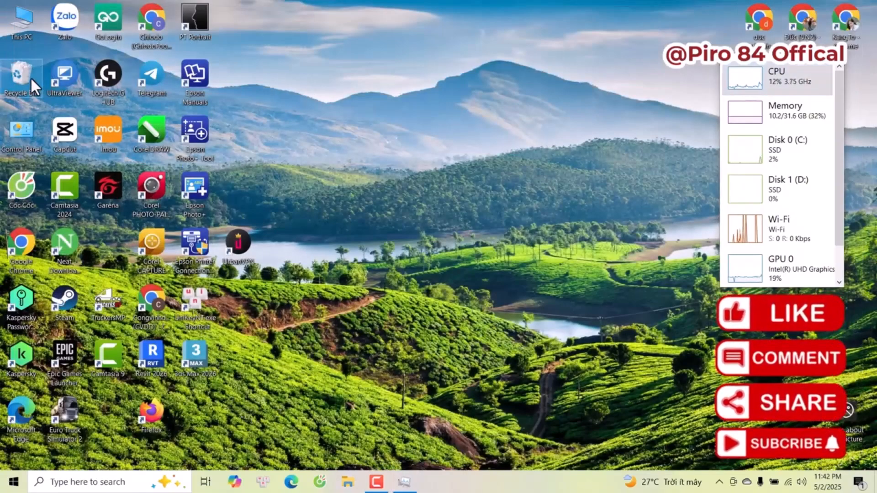
Empty the Recycle Bin and confirm the permanent deletion of its items.
right_click(31, 79)
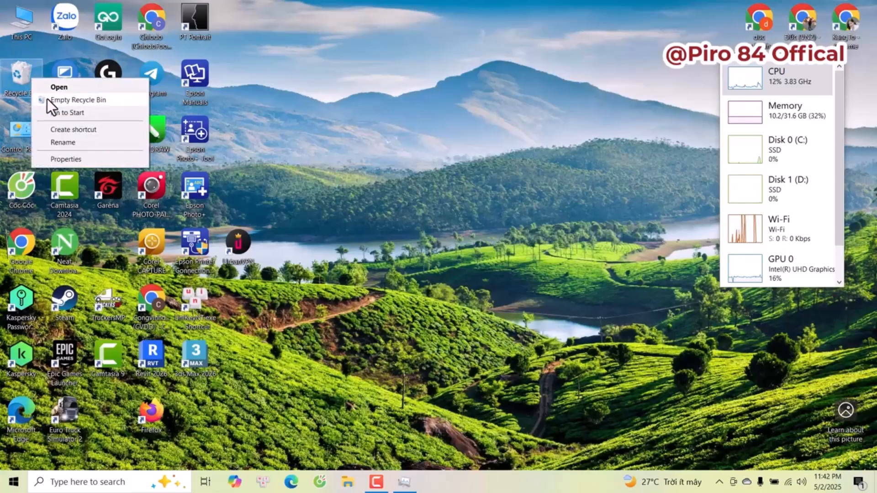
left_click(47, 98)
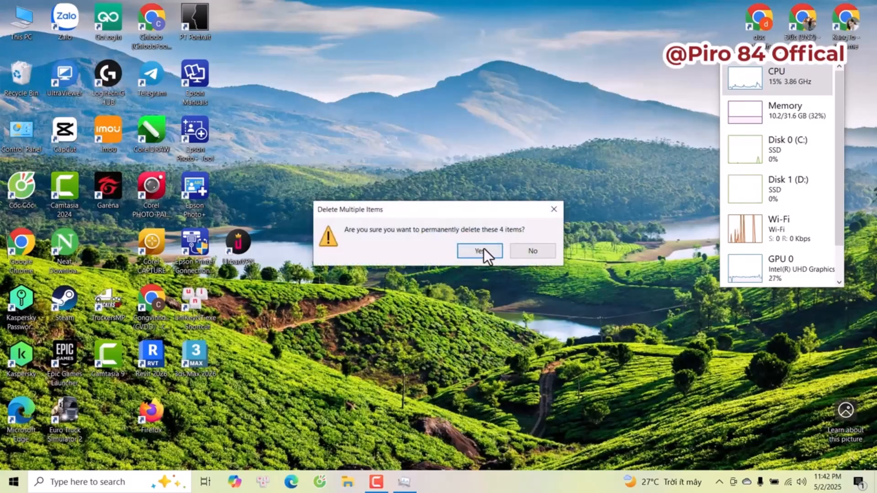
left_click(484, 250)
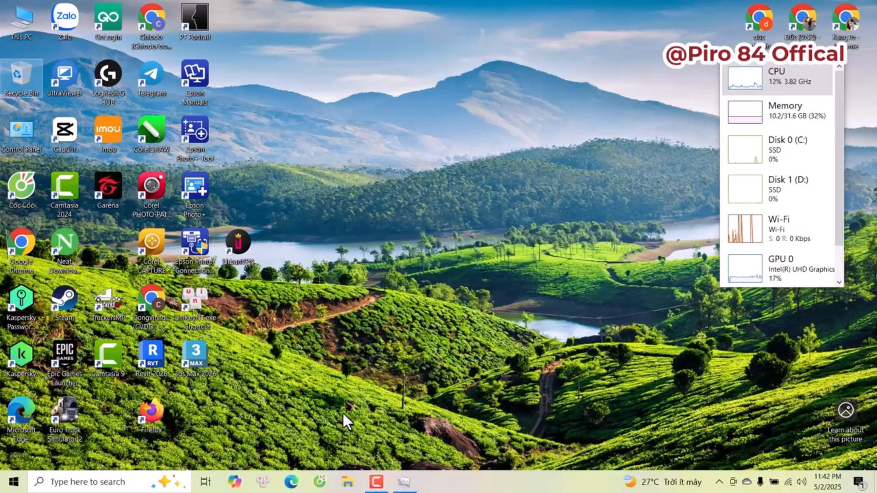
left_click(329, 370)
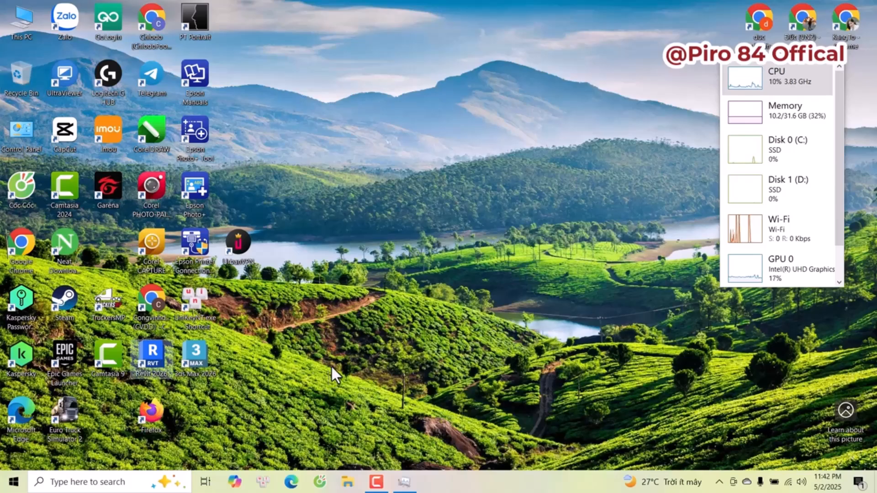
key("r")
left_click(383, 349)
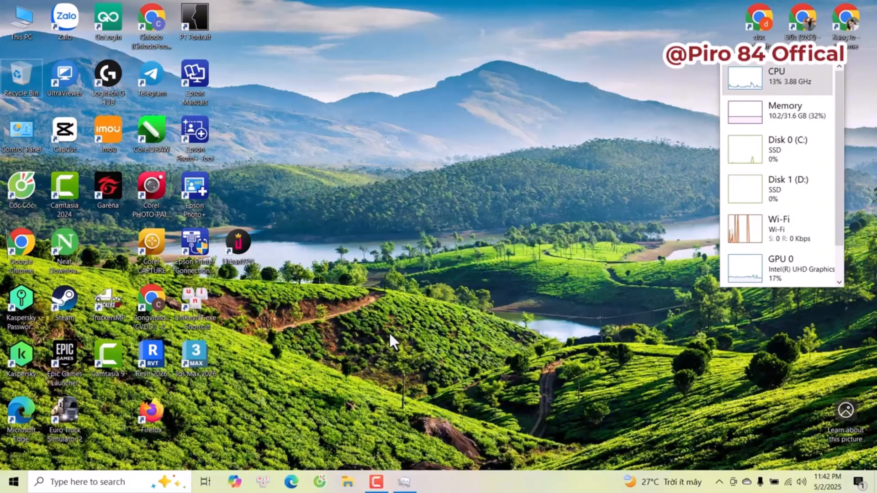
key("r")
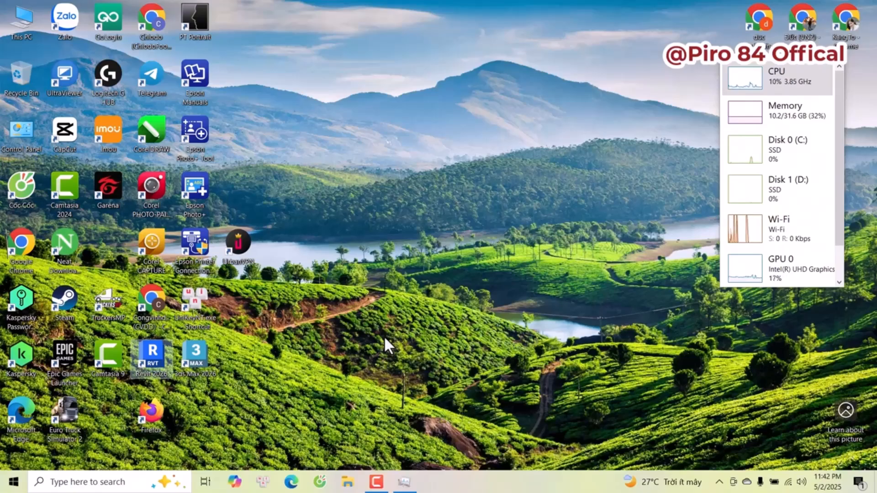
Open the user's Temp folder by running %temp% from the Run dialog.
right_click(14, 482)
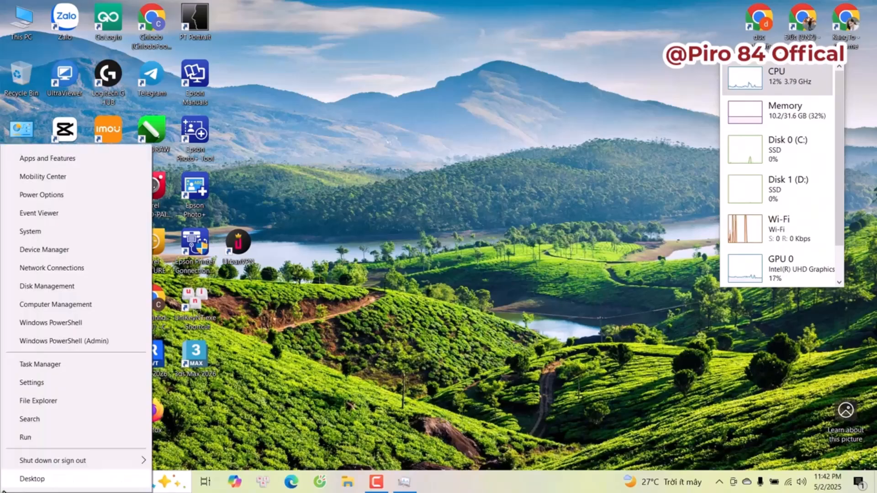
left_click(41, 442)
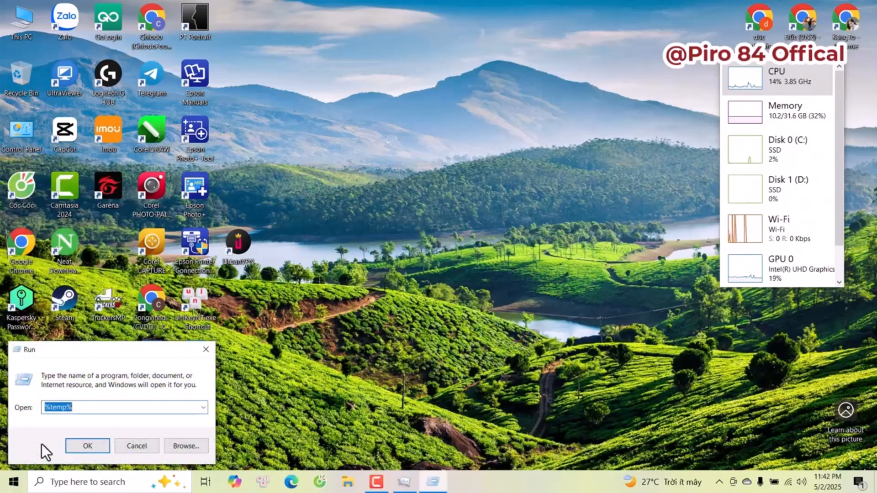
left_click(59, 408)
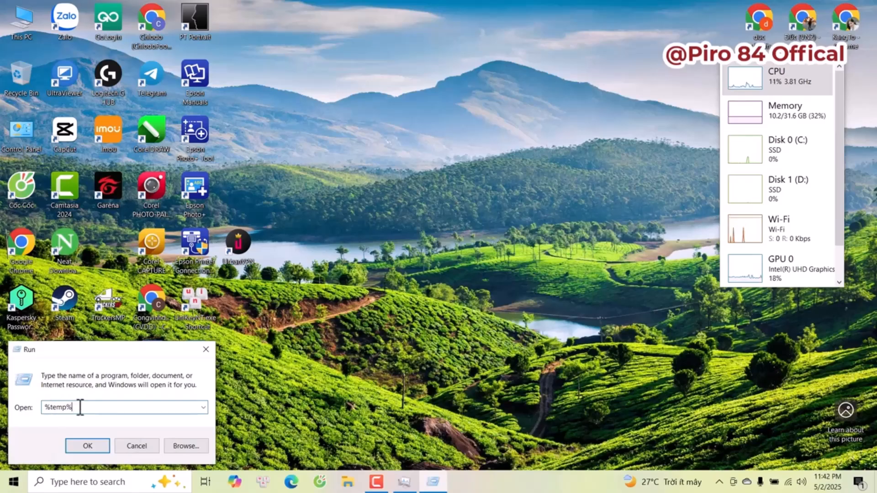
left_click(82, 441)
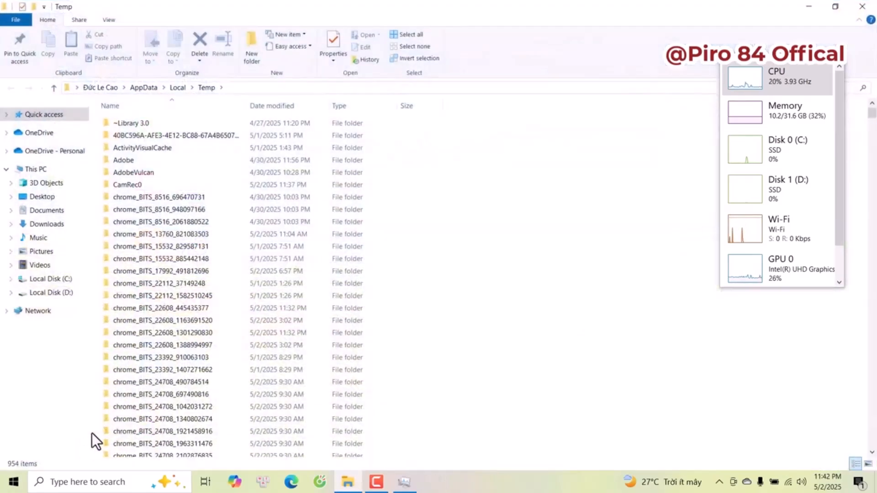
Delete all items in the Temp folder, skipping all files and folders that are in use, and close the folder window.
left_click(344, 319)
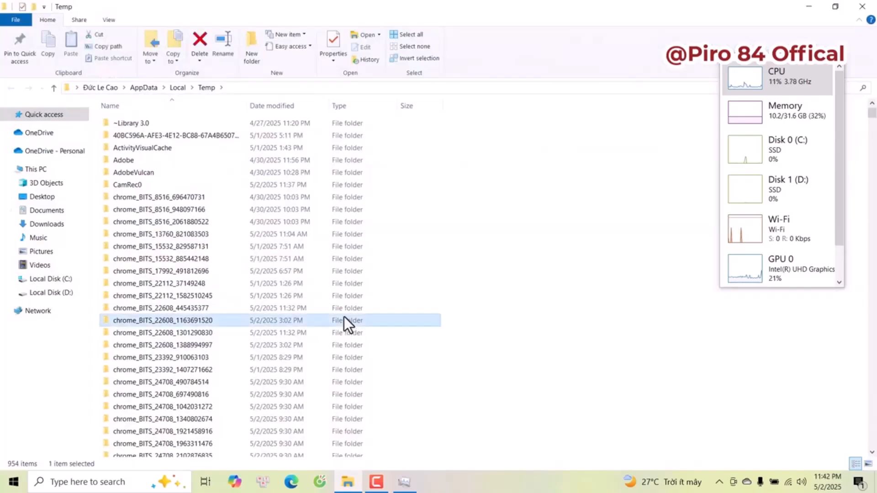
key("ctrl+a")
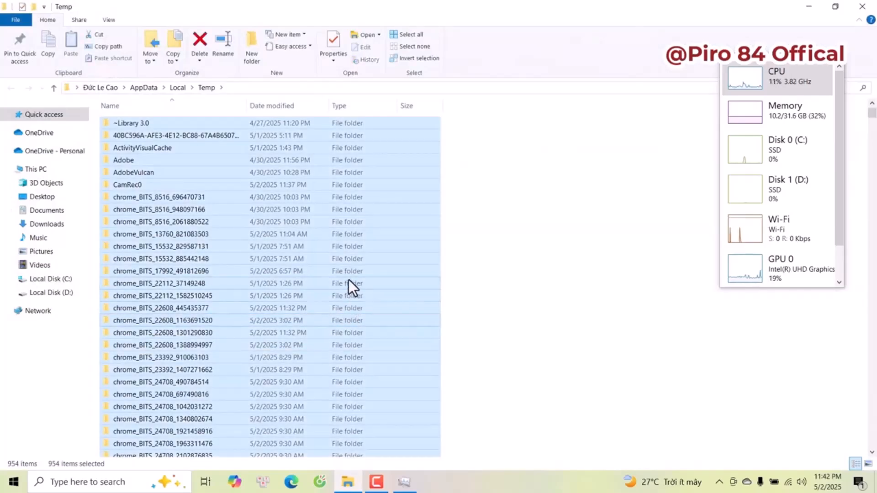
right_click(349, 281)
left_click(382, 240)
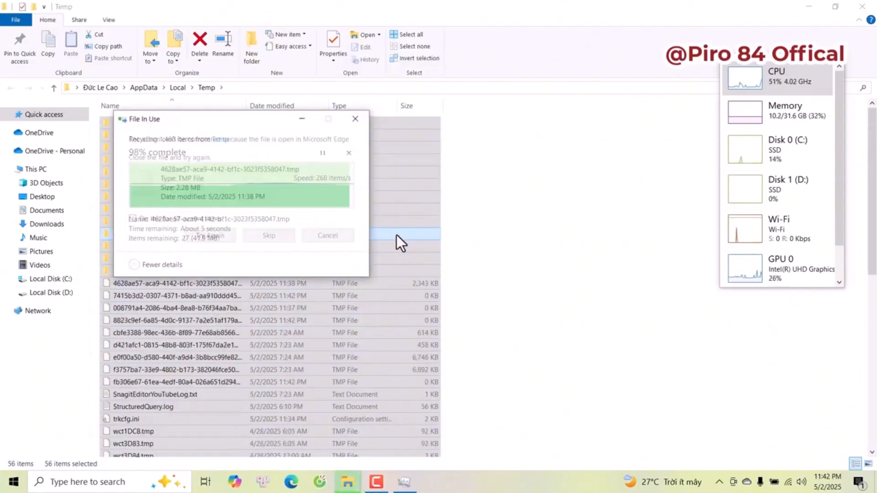
left_click(208, 219)
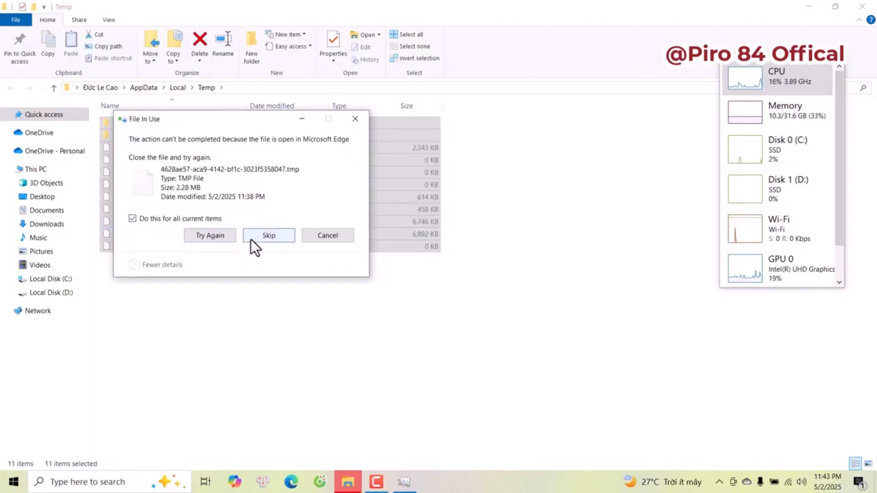
left_click(251, 239)
left_click(191, 221)
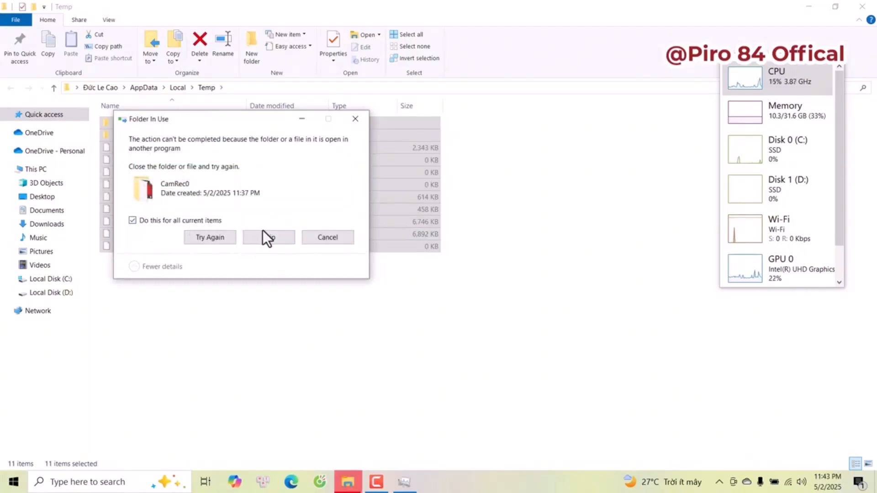
left_click(264, 232)
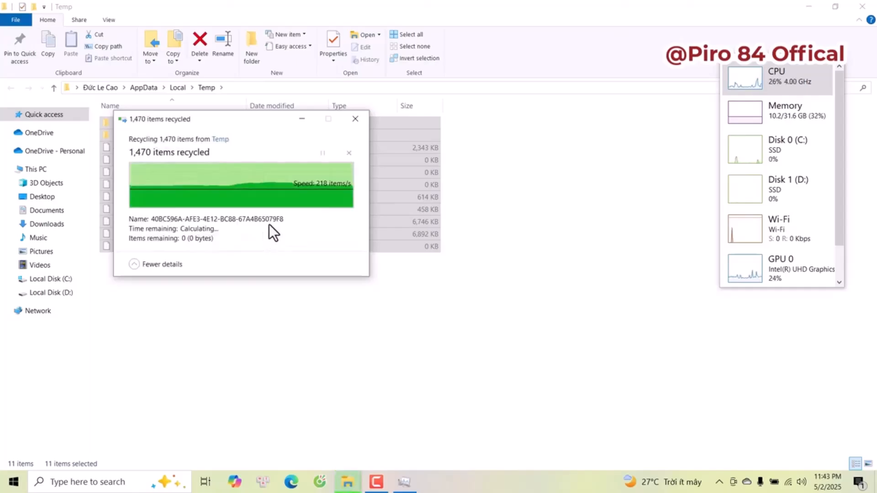
left_click(862, 7)
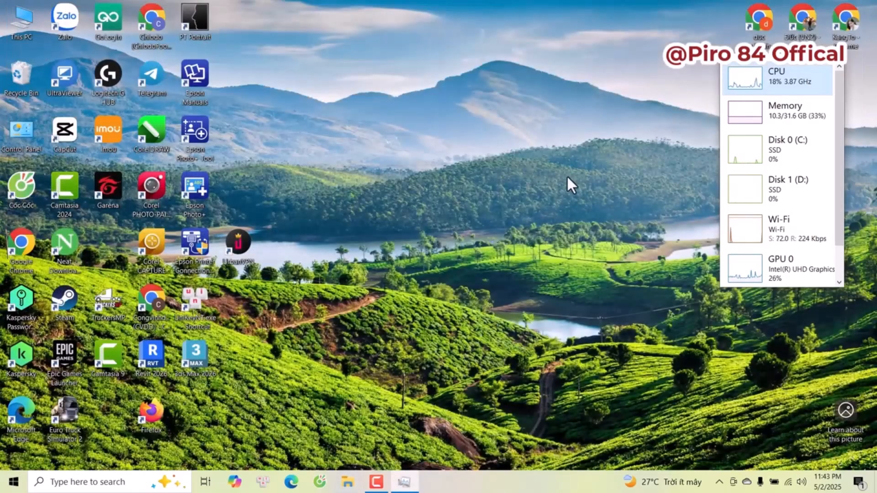
Empty the Recycle Bin to permanently remove the deleted temporary files, confirming the deletion.
right_click(18, 95)
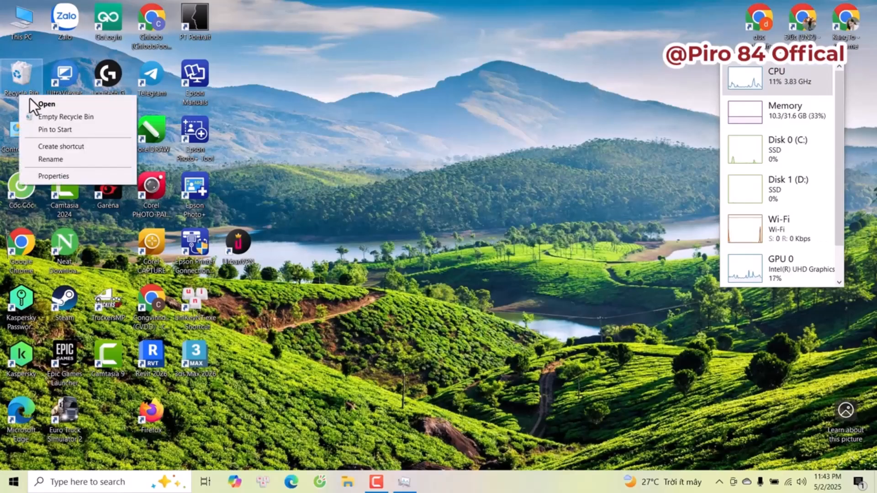
left_click(43, 118)
left_click(478, 251)
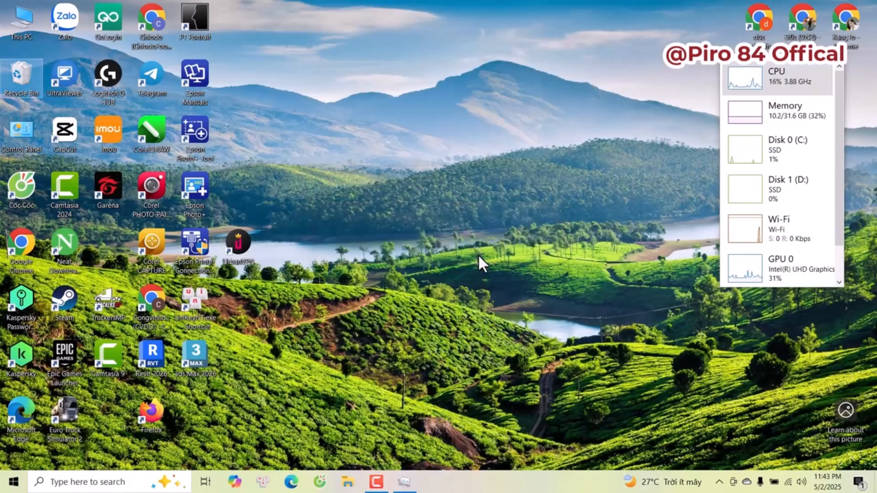